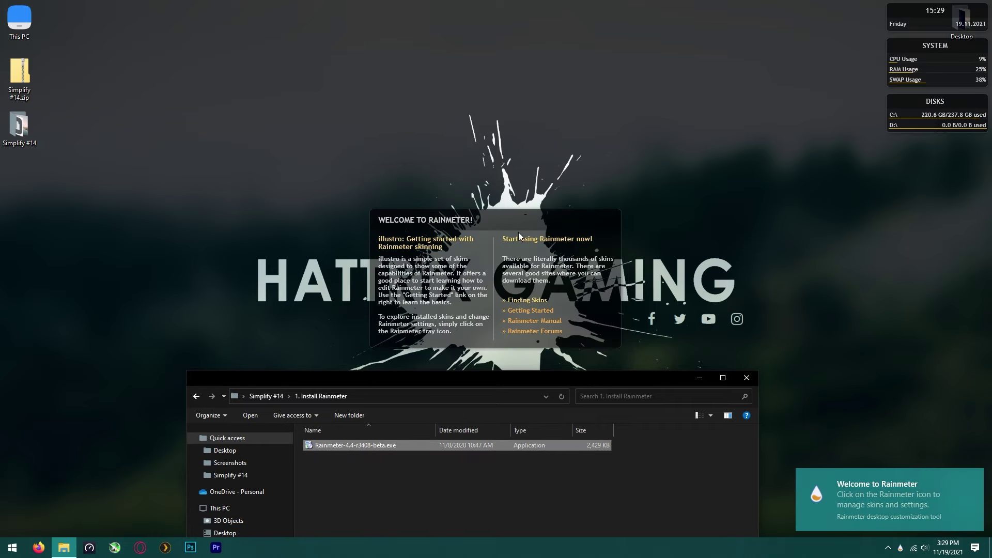
Move the Rainmeter welcome panel below the disks widget and bring the folder window fully into view
drag(507, 222, 865, 156)
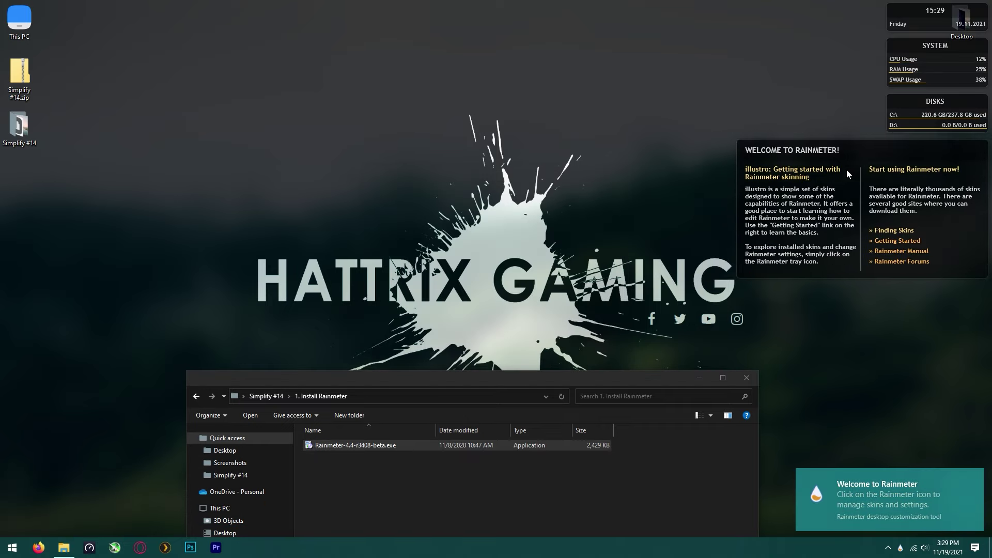
drag(516, 374, 475, 112)
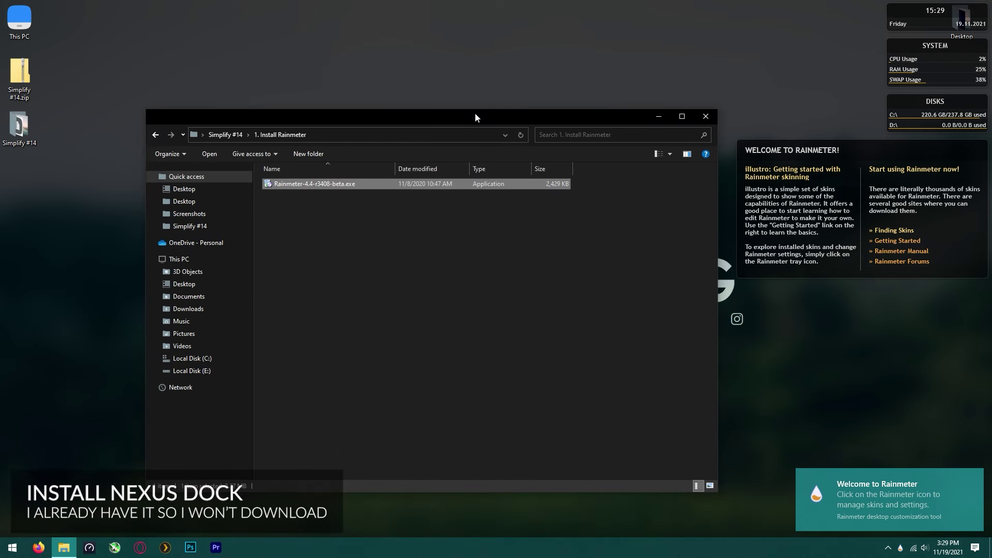
Open Download From Official Website.txt from the 2. Install Nexus Dock folder inside Simplify #14
click(236, 135)
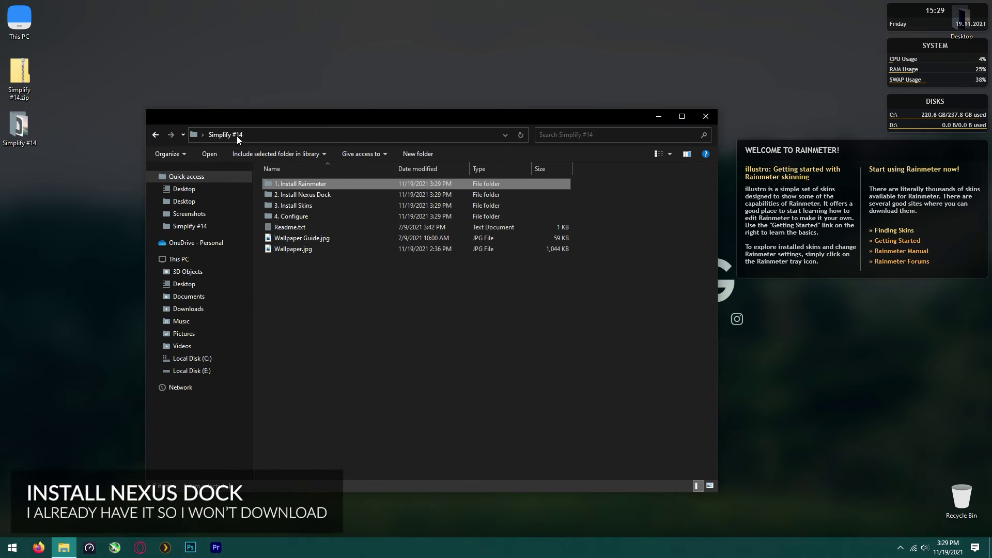
click(299, 196)
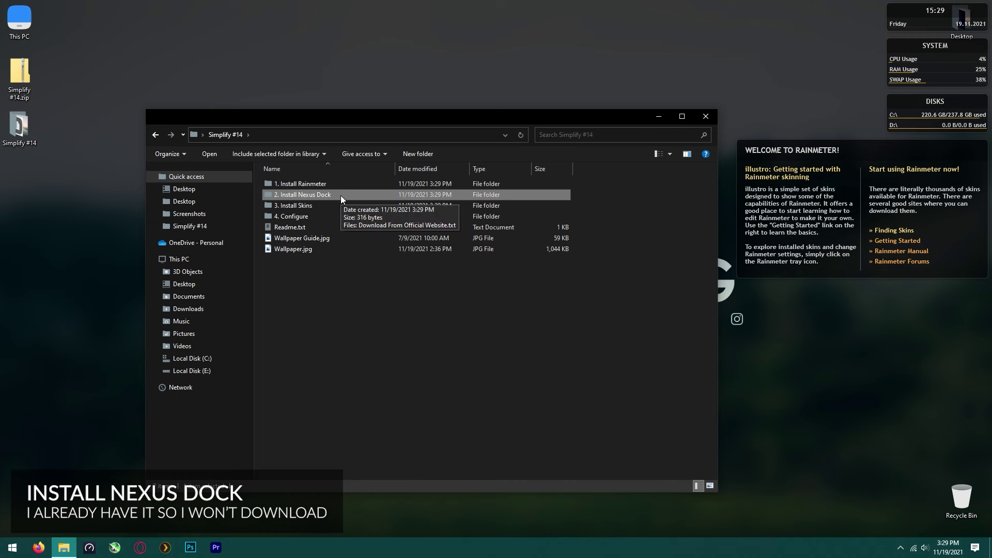
double_click(340, 195)
click(293, 184)
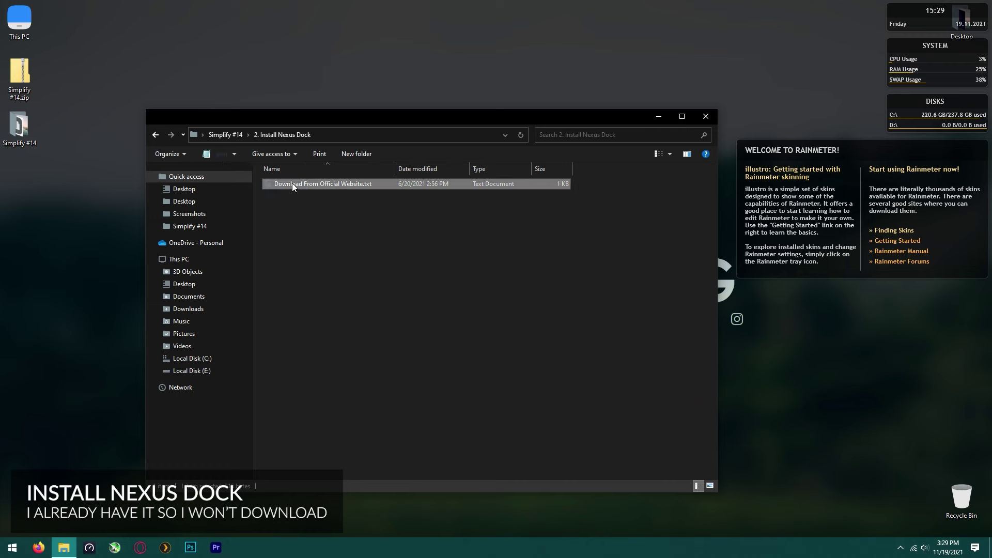
double_click(351, 184)
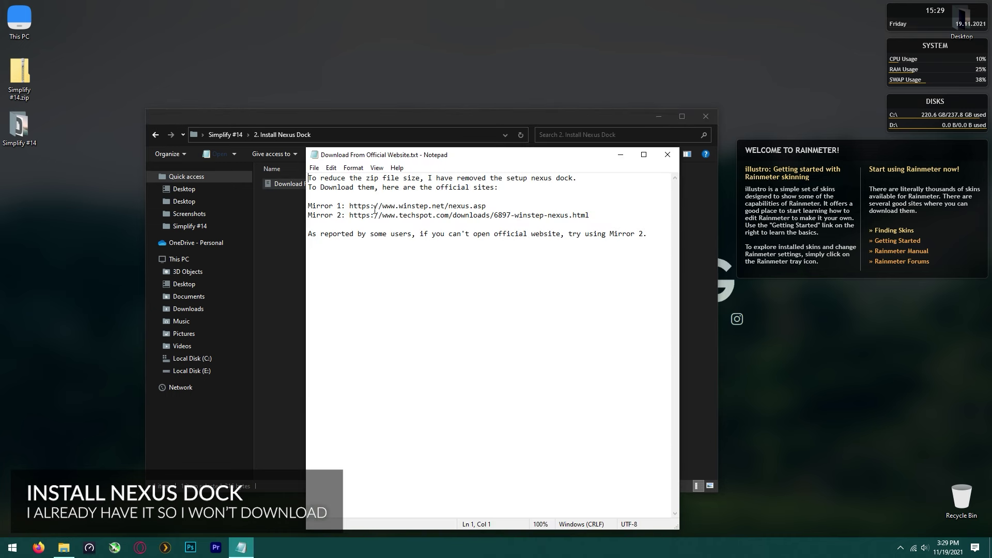
drag(350, 206, 485, 205)
right_click(477, 203)
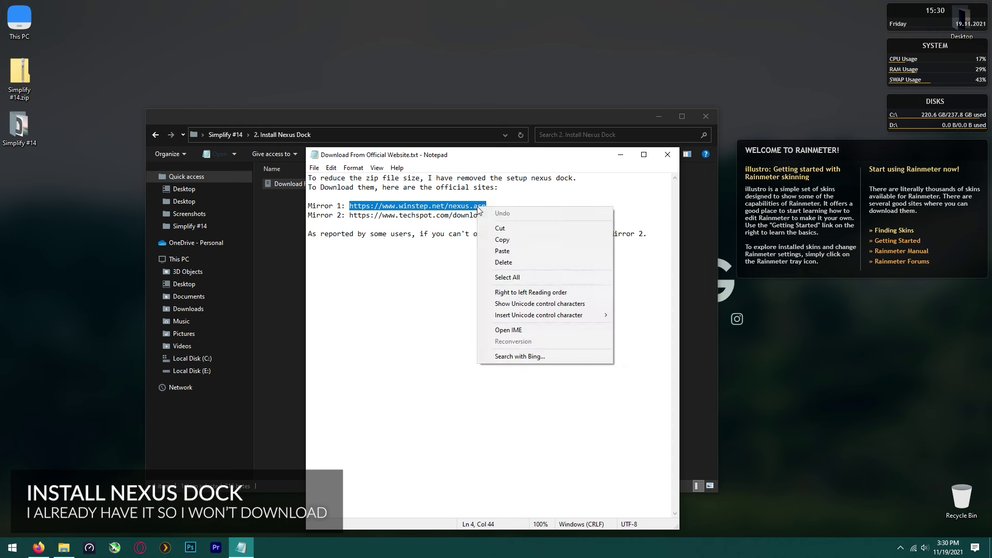
click(508, 238)
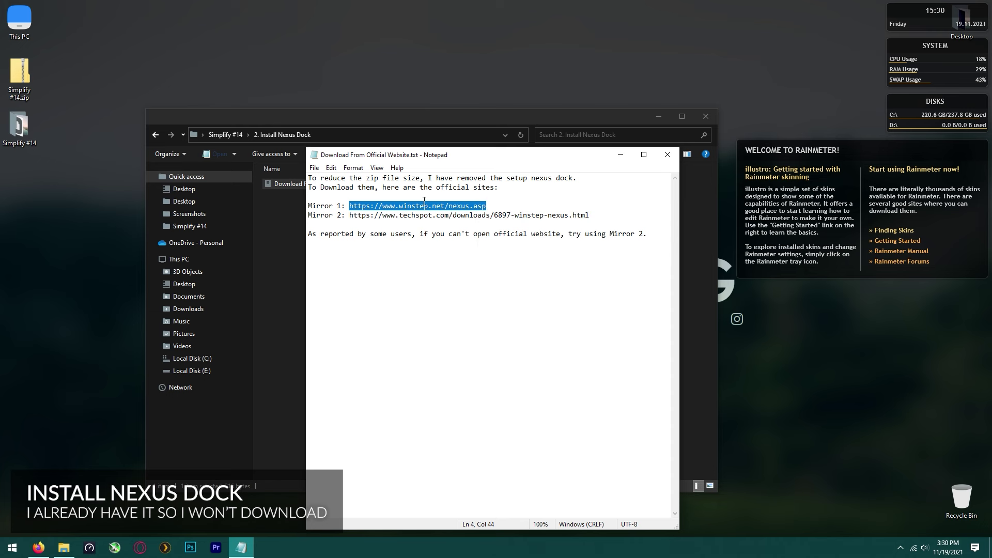
click(667, 155)
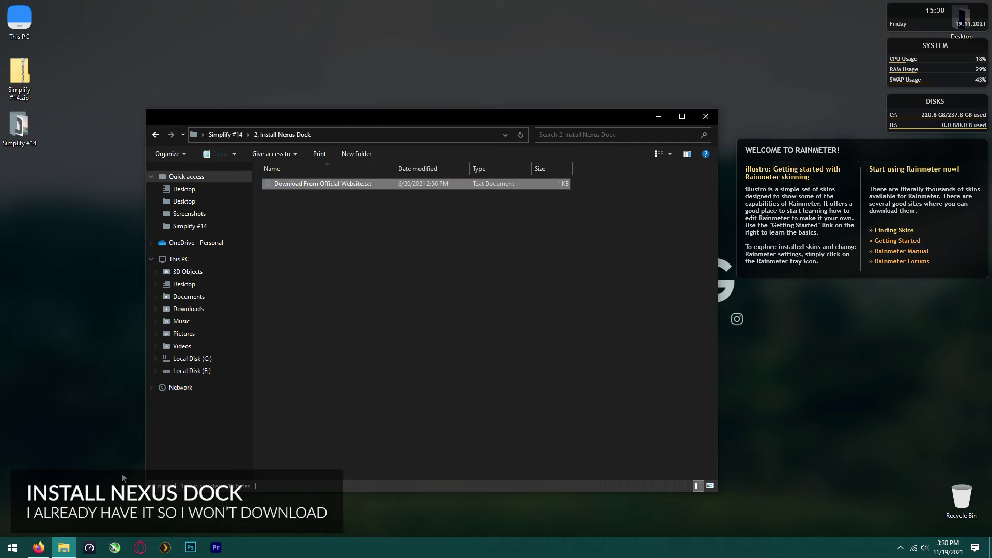
Switch to Firefox, go to winstep.net/nexus.asp and download the free Winstep Nexus archive to the desktop
click(39, 547)
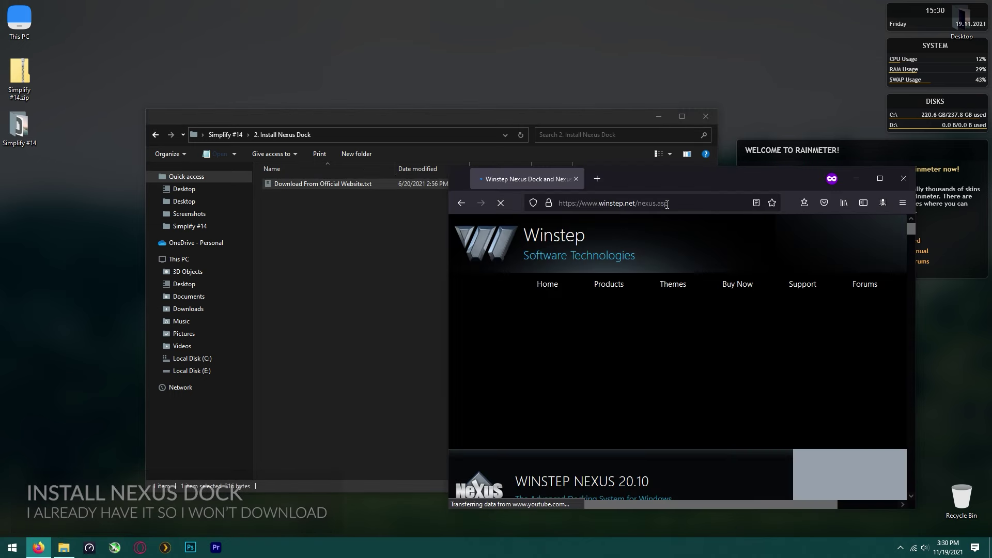
drag(671, 193, 614, 169)
drag(851, 210, 855, 221)
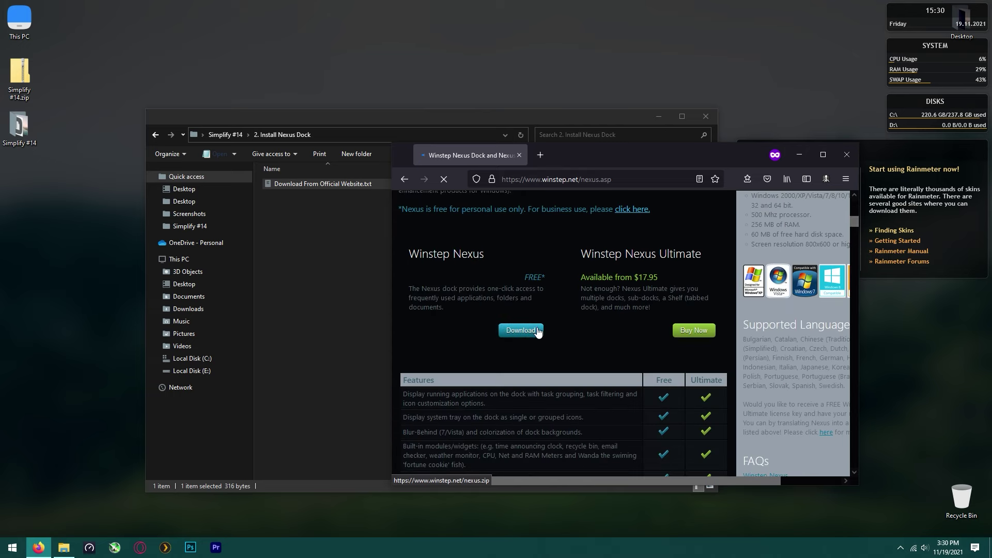
drag(520, 330, 28, 185)
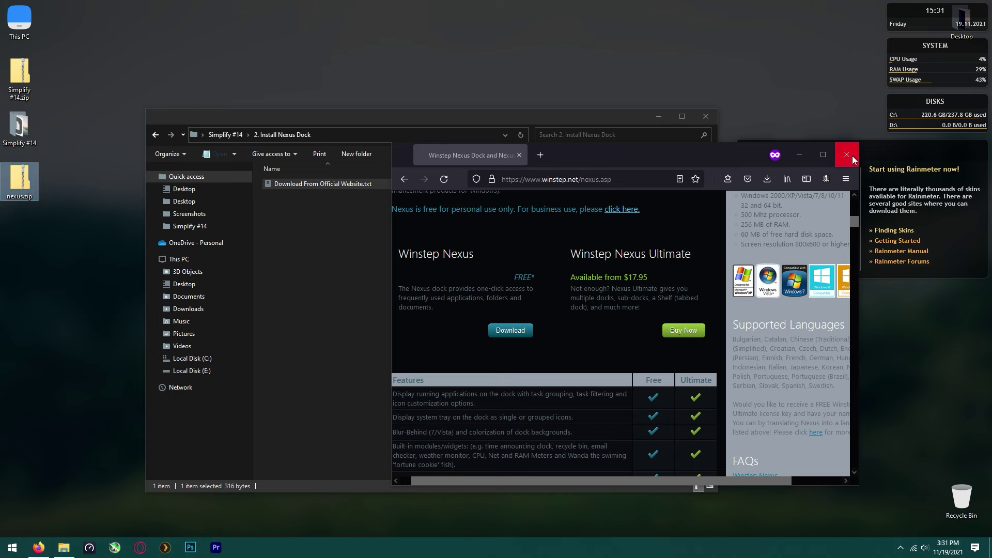
Close the browser and run NexusSetup.exe from the nexus.zip archive on the desktop without extracting it
click(847, 155)
double_click(20, 189)
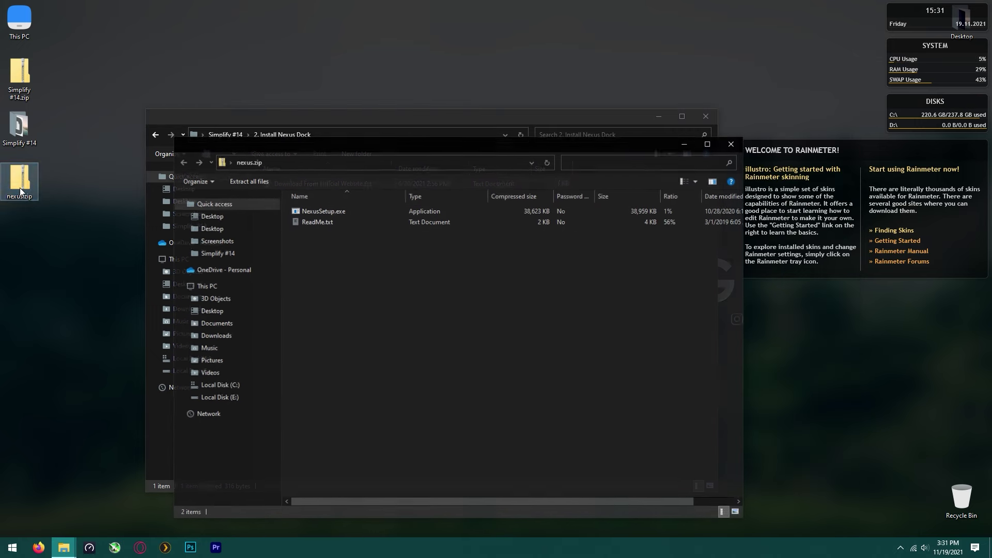
double_click(312, 211)
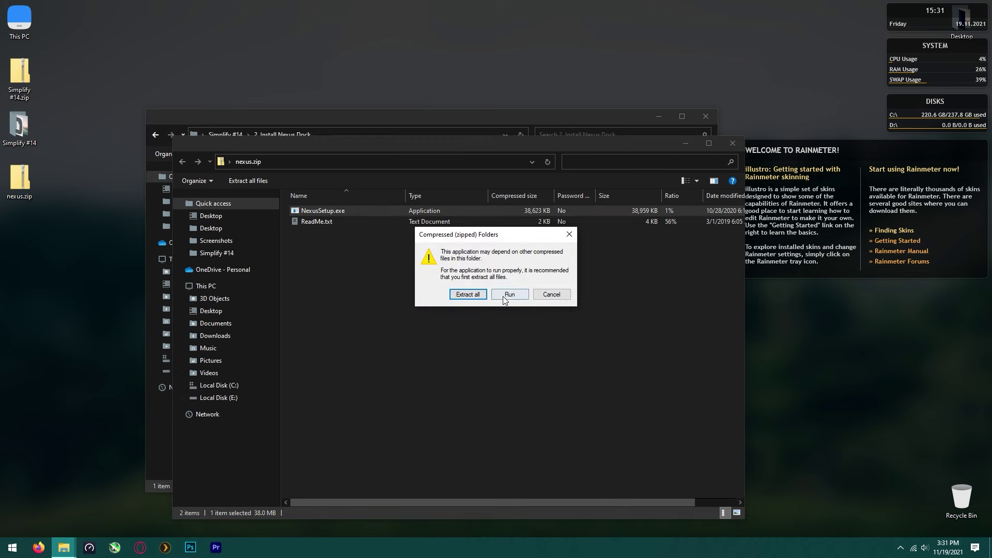
click(503, 296)
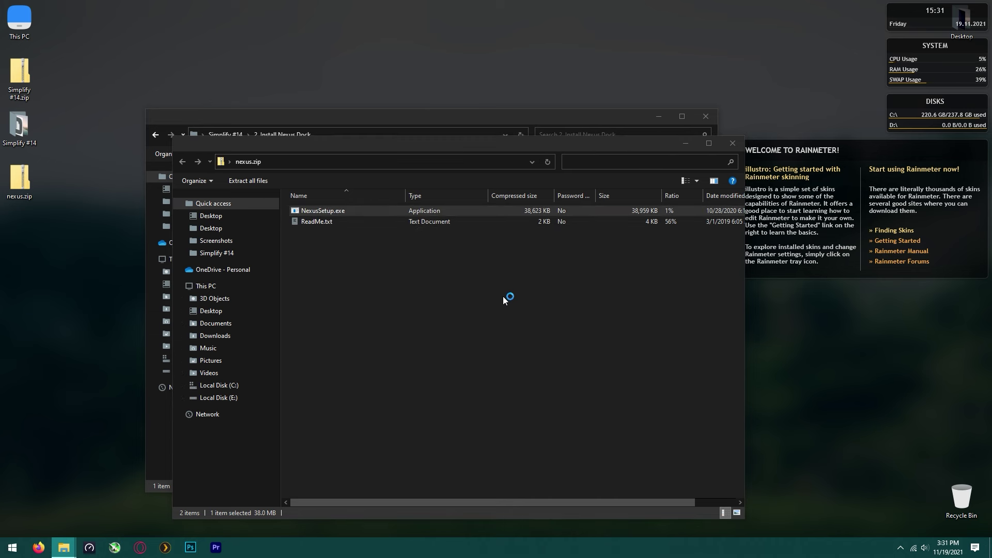
click(504, 295)
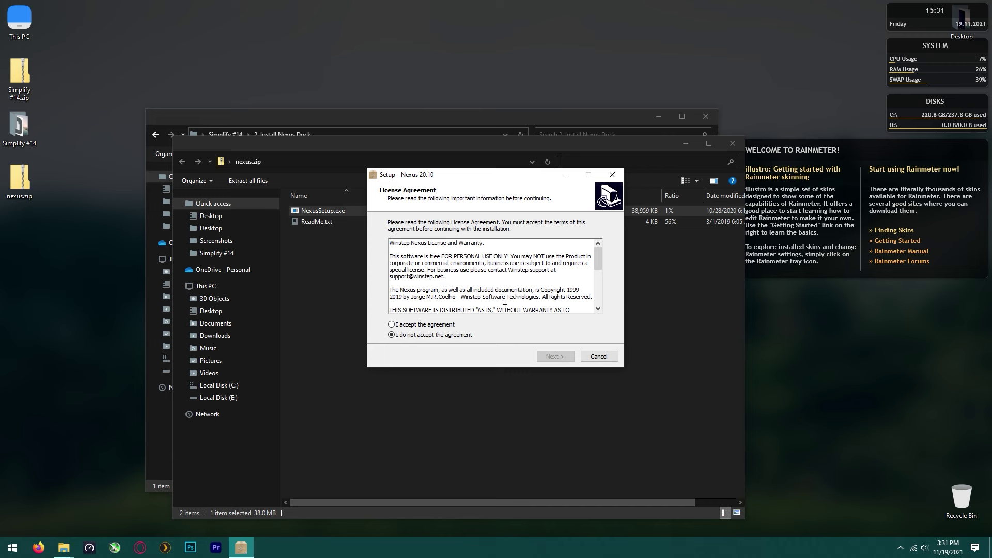
Complete the Nexus 20.10 installation with Launch Nexus enabled and close the nexus.zip window
click(537, 359)
click(541, 356)
click(540, 356)
click(540, 357)
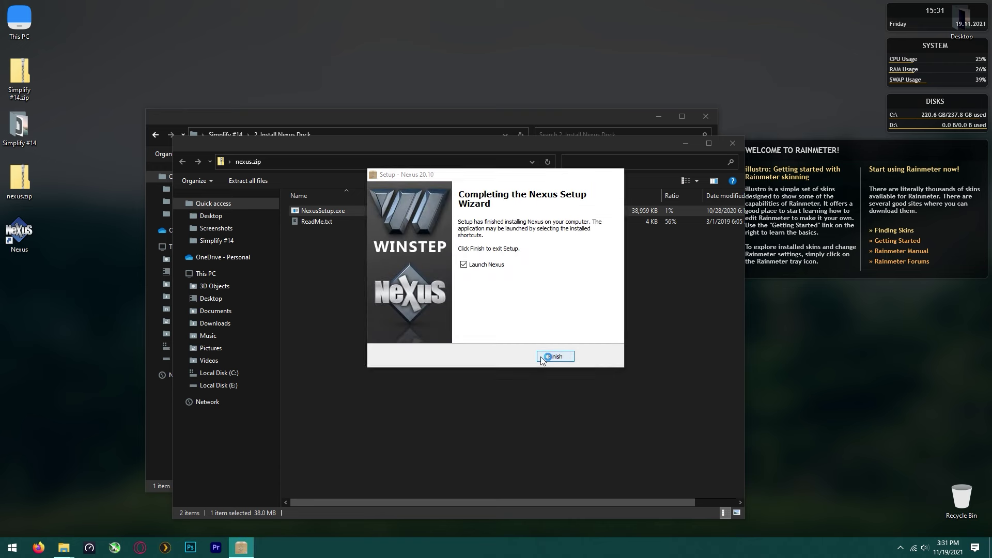
click(542, 358)
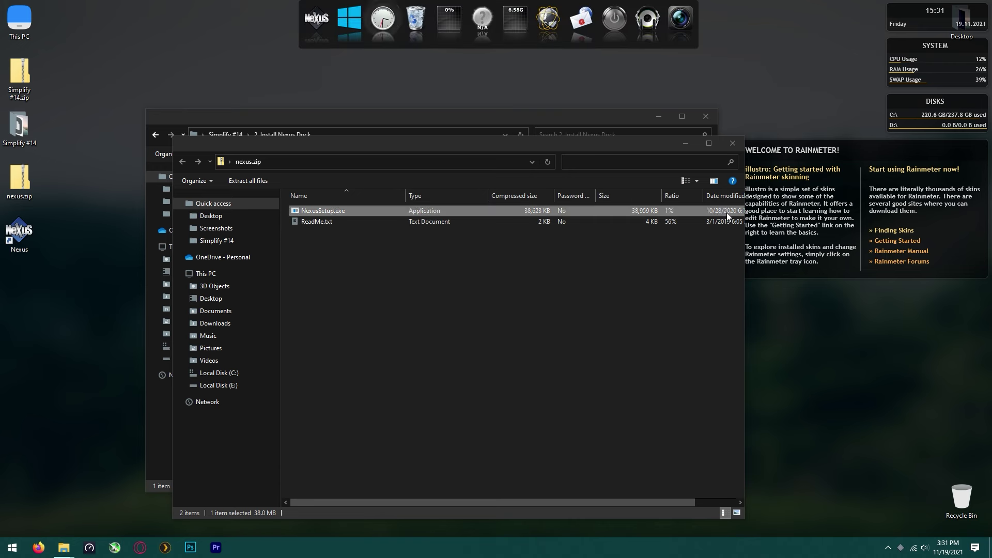
click(732, 143)
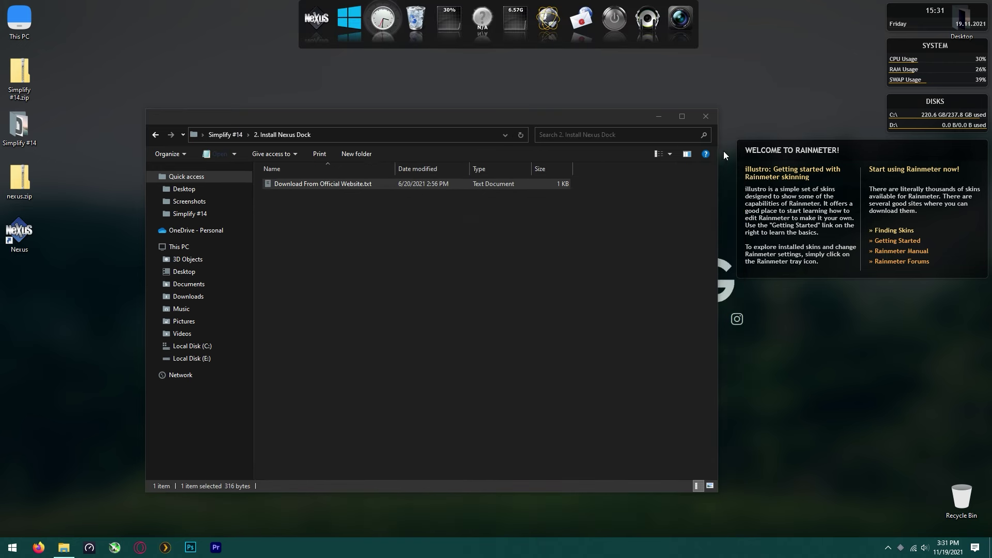
Install the Ageo Rainmeter skin package from the 3. Install Skins folder without applying its included layout
click(237, 139)
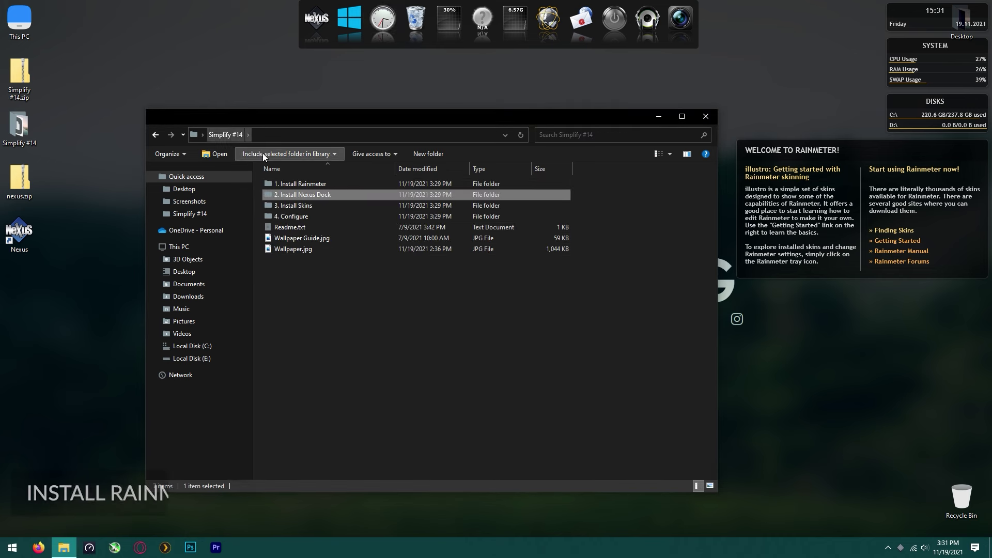
double_click(315, 206)
click(334, 186)
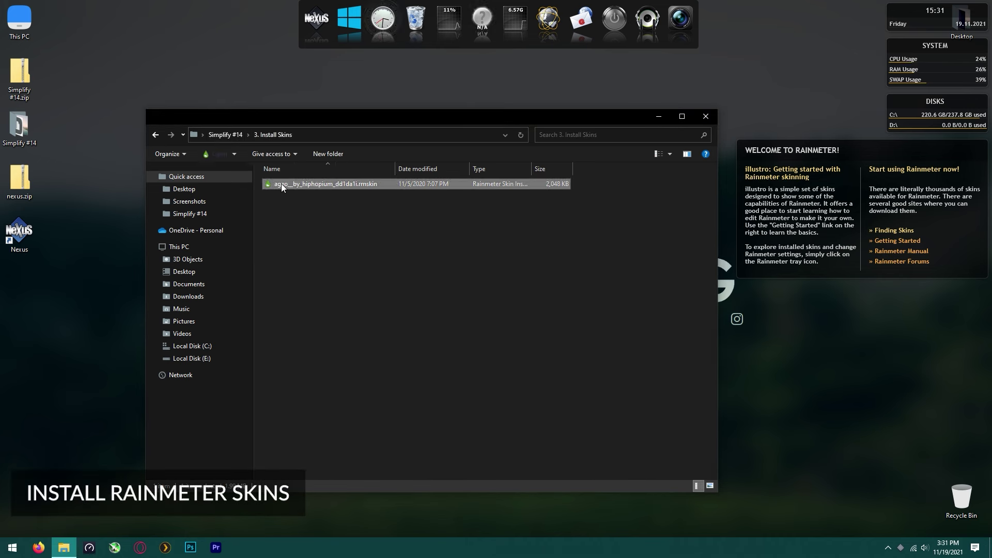
double_click(307, 185)
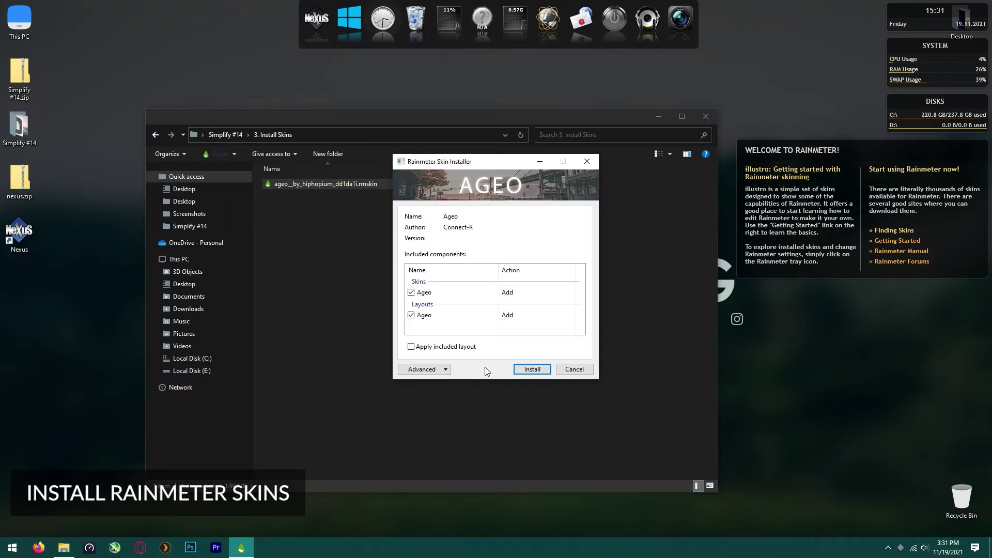
click(530, 369)
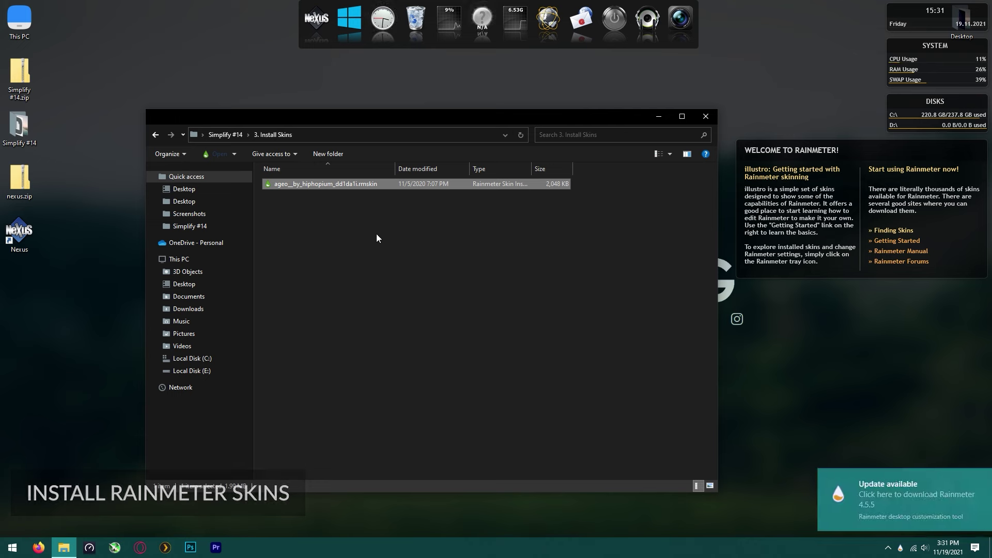
Copy the Layouts folder from 4. Configure > 1. Rainmeter into the Paste 'Layouts' Here shortcut
click(234, 137)
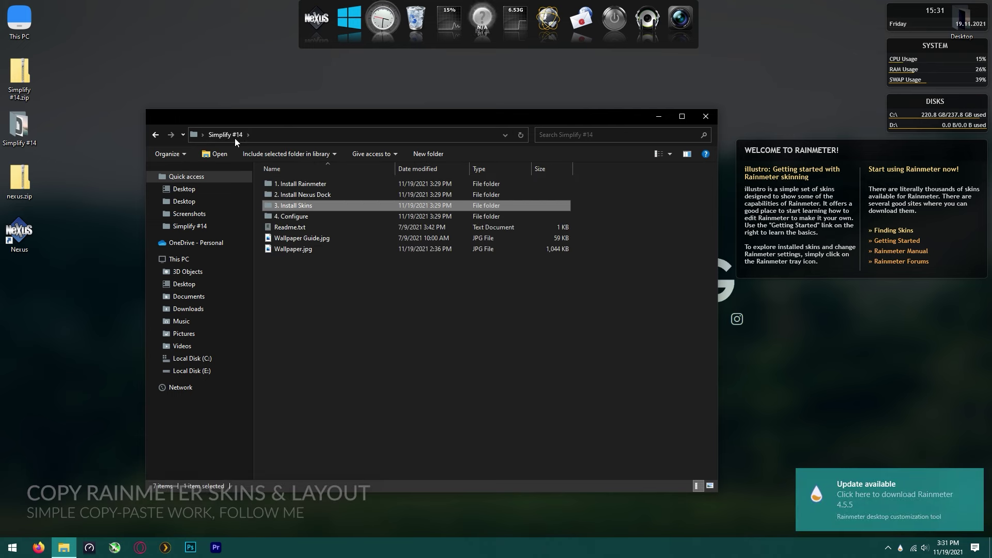
click(310, 217)
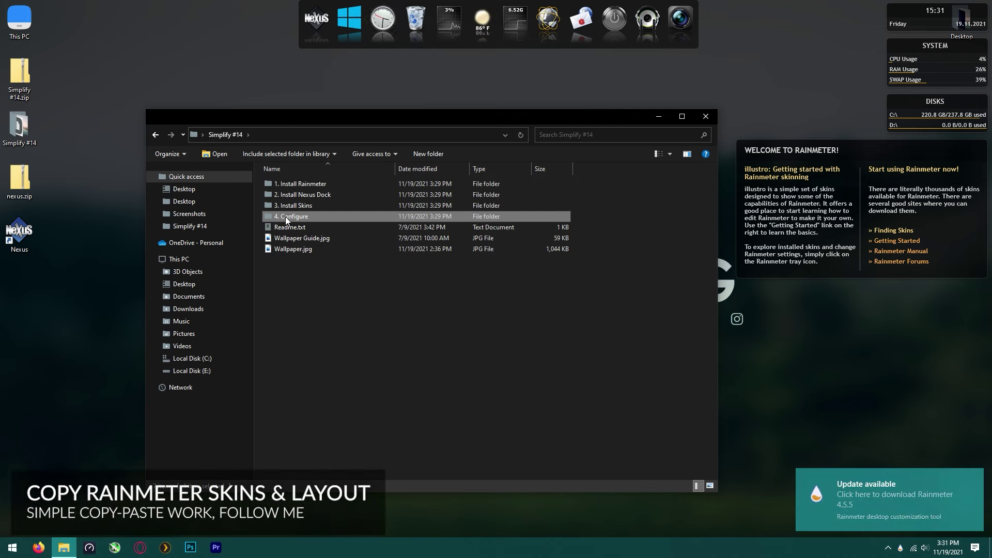
double_click(315, 217)
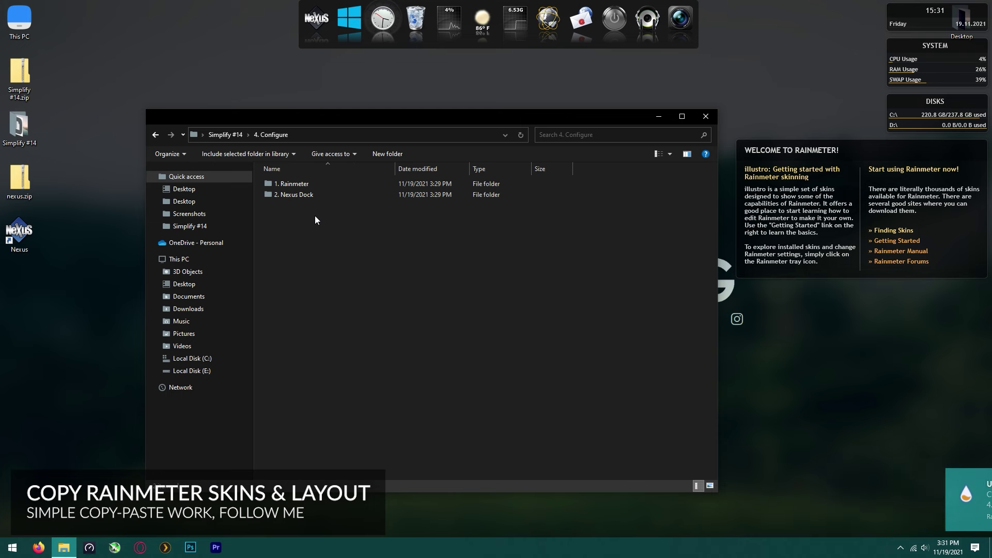
double_click(302, 184)
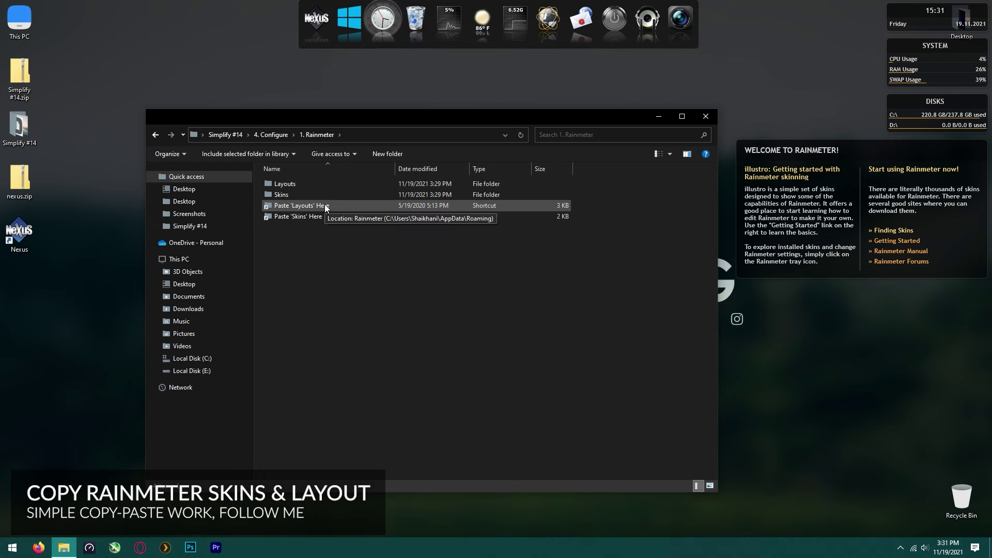
right_click(287, 183)
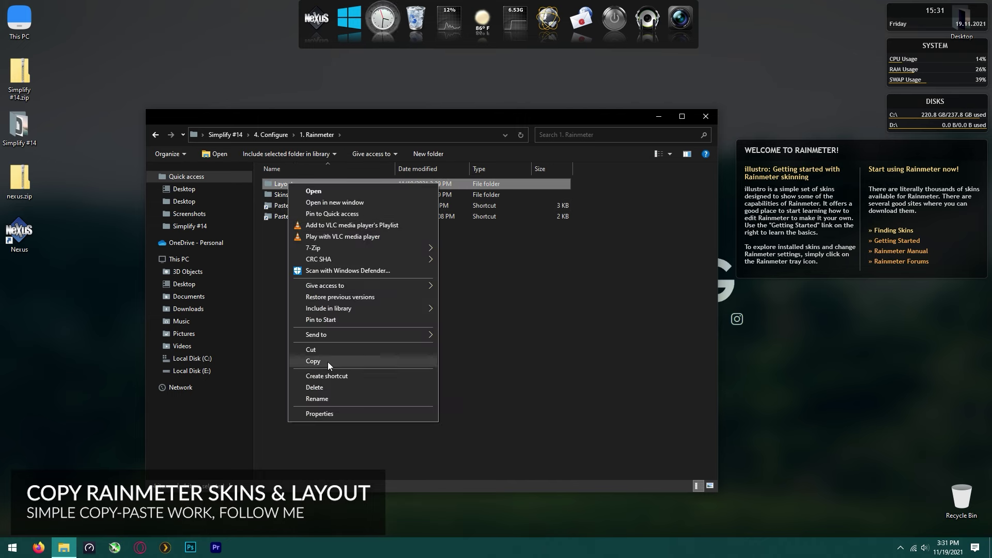
click(328, 360)
right_click(302, 203)
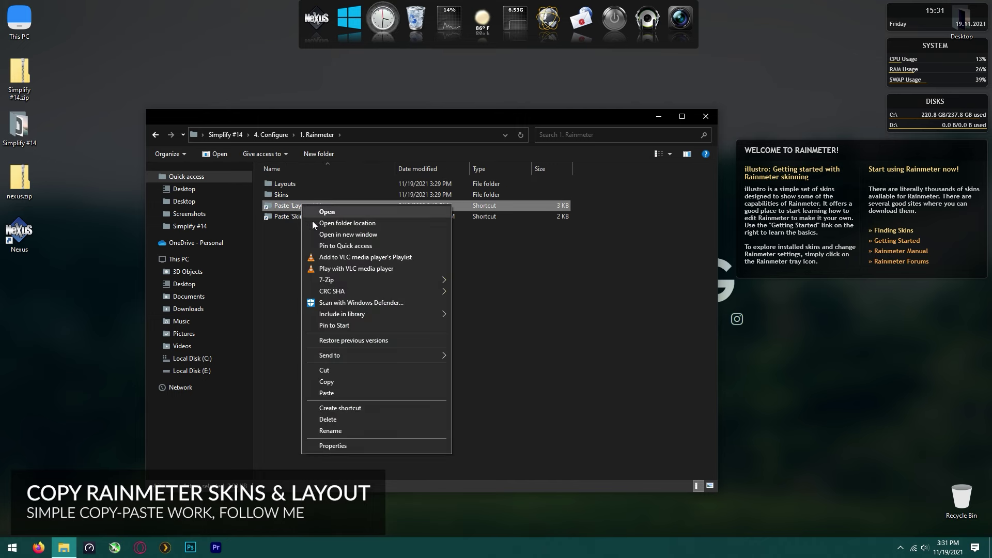
click(347, 392)
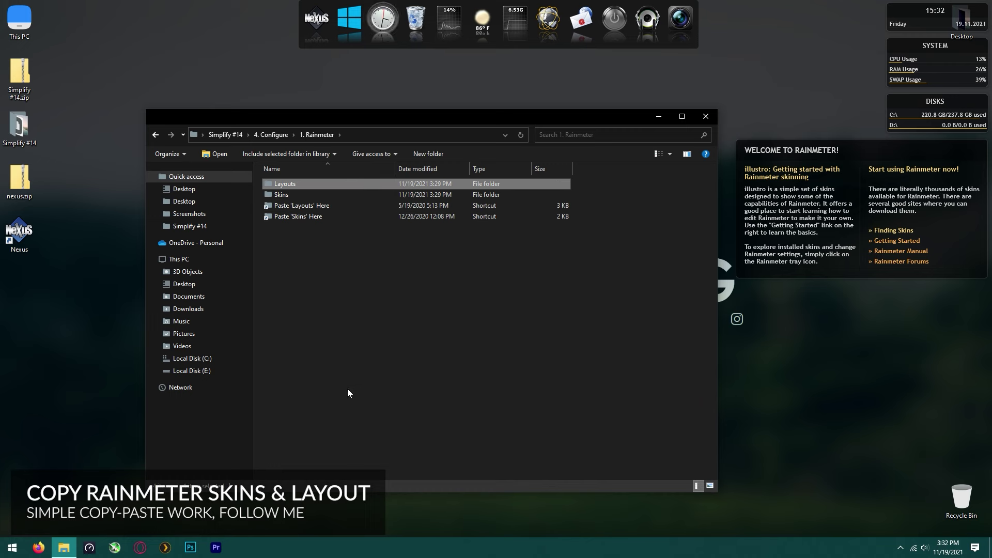
Copy the Skins folder into the Paste 'Skins' Here shortcut, replacing the files in the destination
right_click(295, 194)
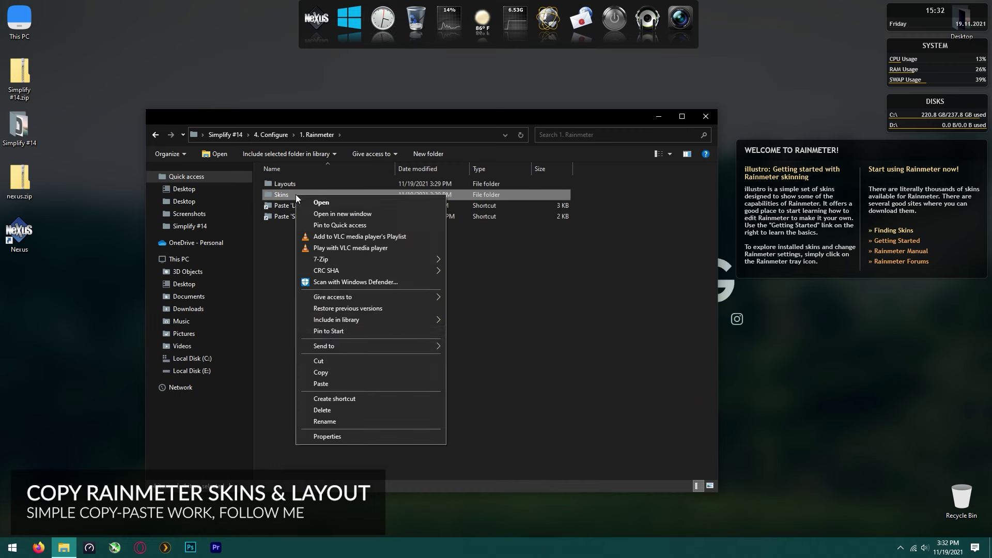
click(331, 370)
right_click(310, 217)
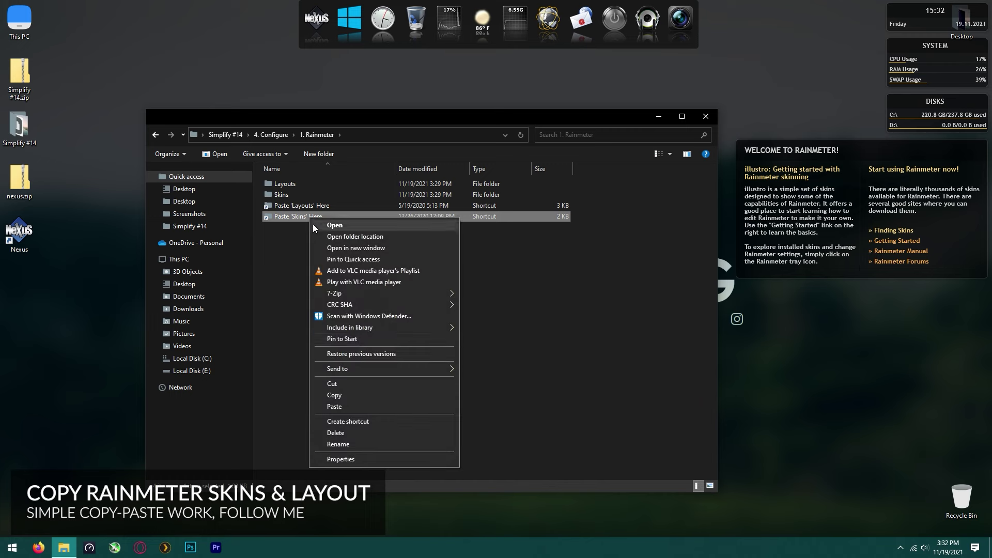
click(353, 407)
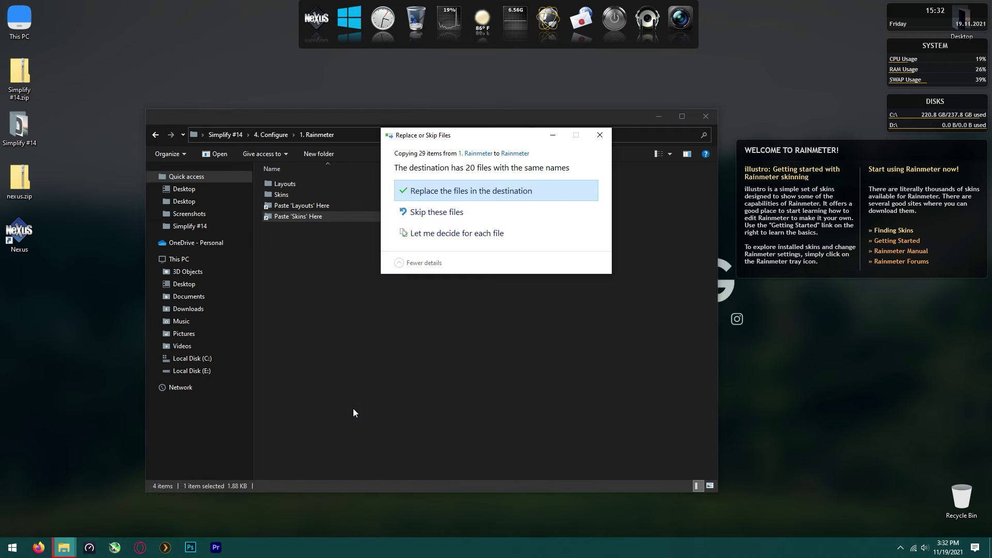
click(475, 190)
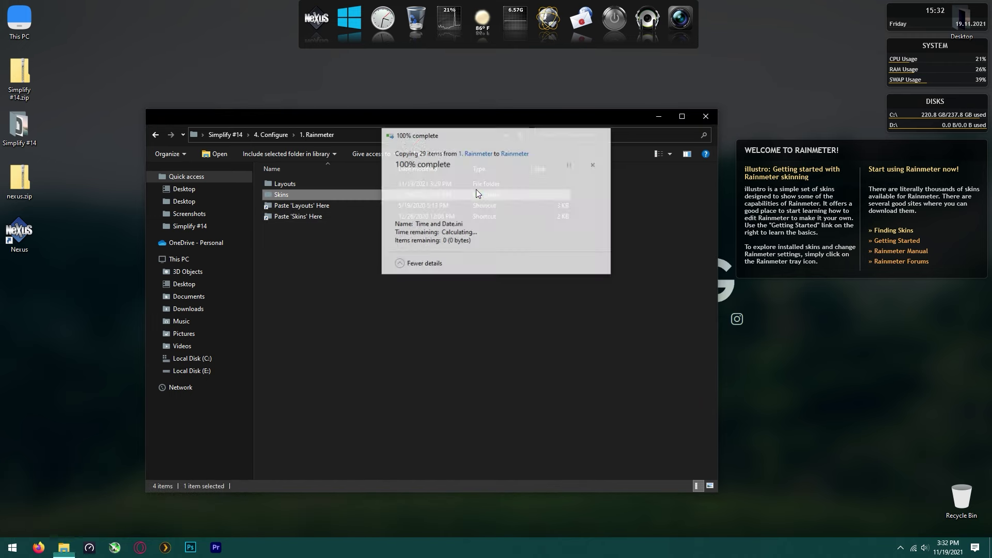
Open the 2. Nexus Dock folder inside 4. Configure and select Nexus Dock Preset.wbk
click(272, 135)
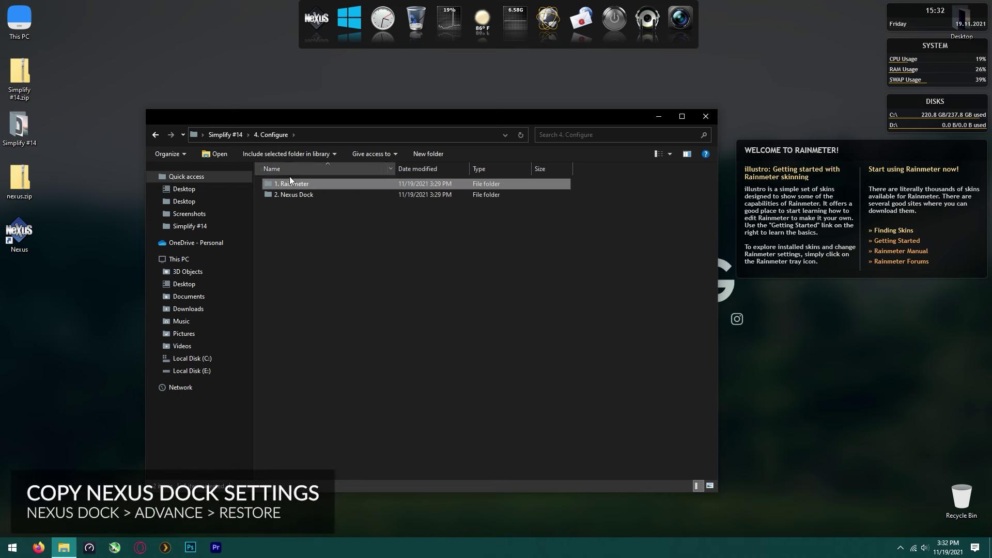
double_click(291, 195)
click(312, 187)
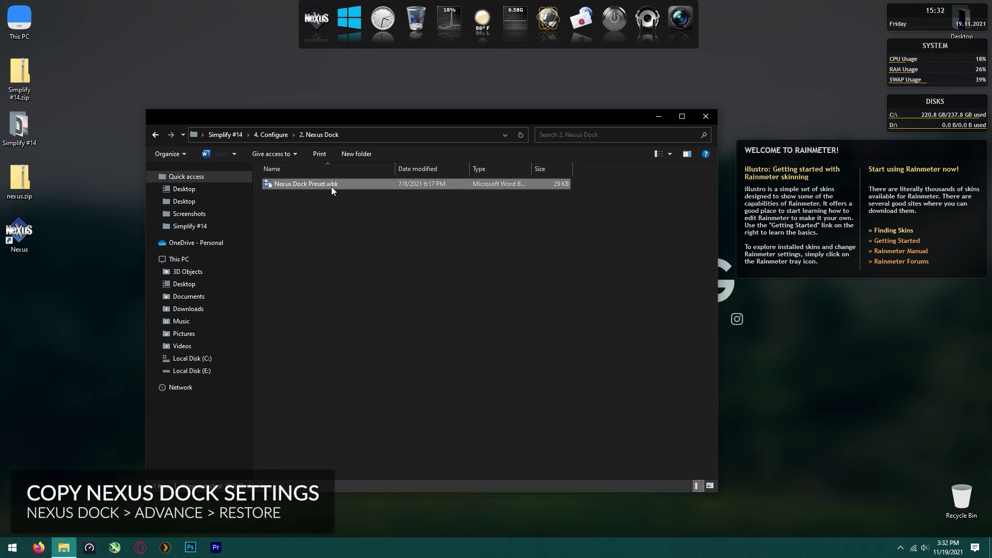
Restore the Nexus dock configuration from Nexus Dock Preset.wbk in Simplify #14 > 4. Configure > 2. Nexus Dock, and accept the preferences
click(312, 34)
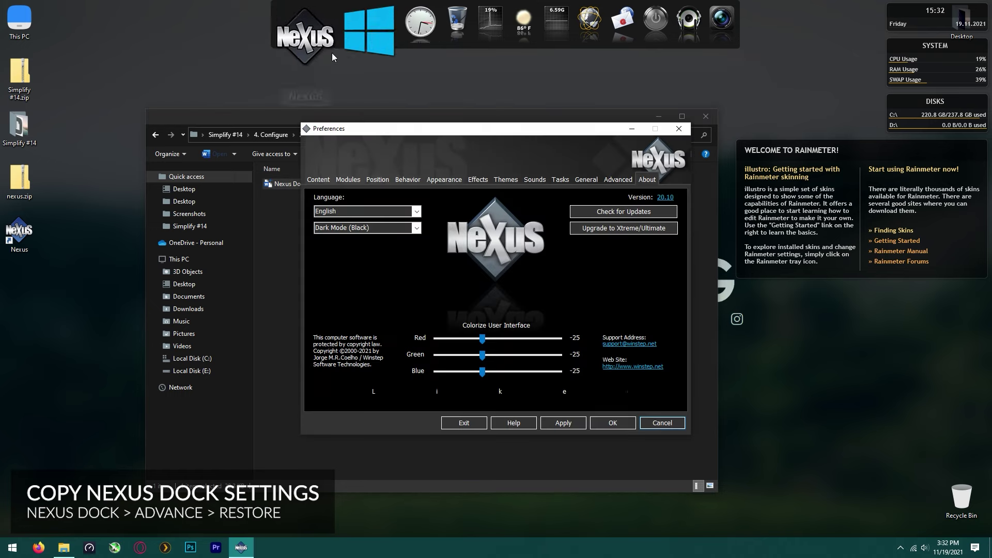
click(607, 179)
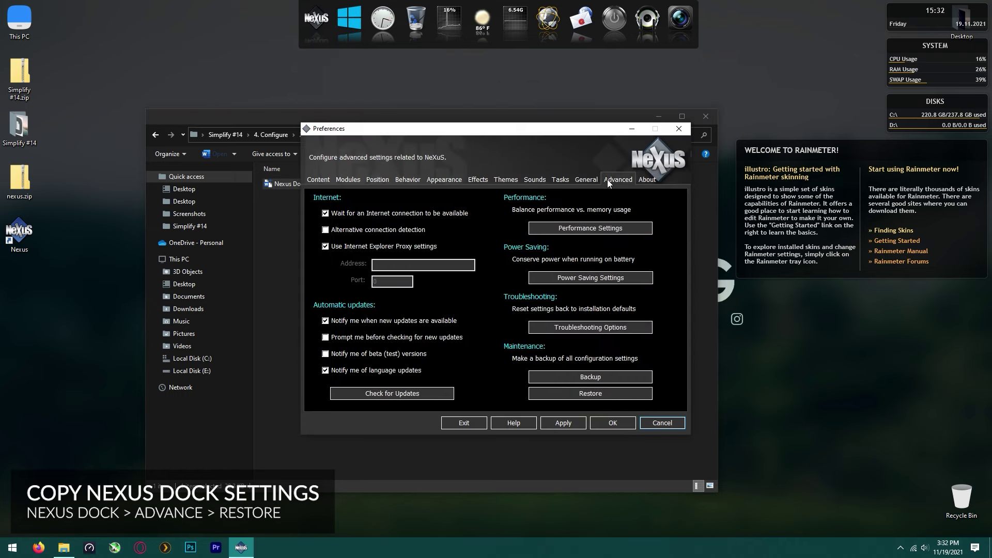
click(590, 393)
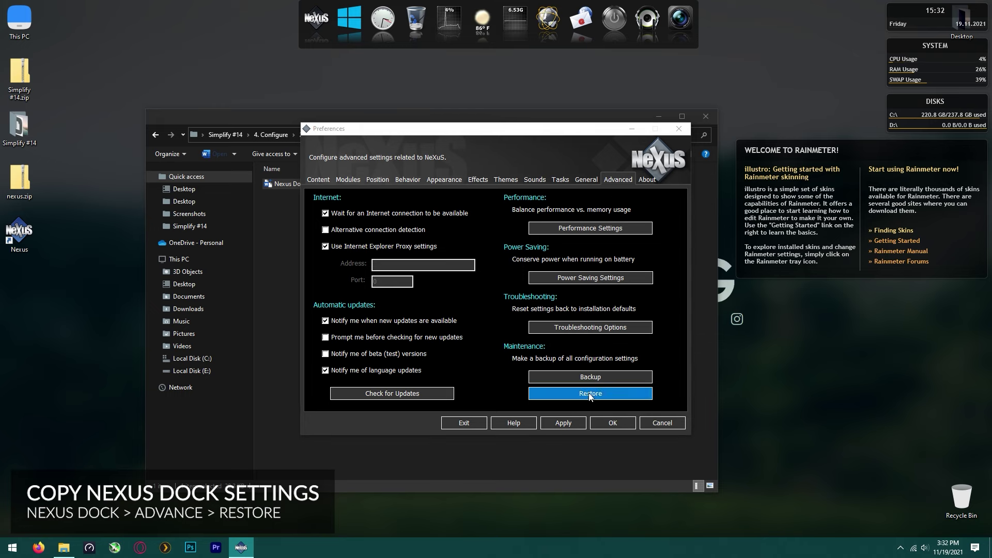
click(367, 262)
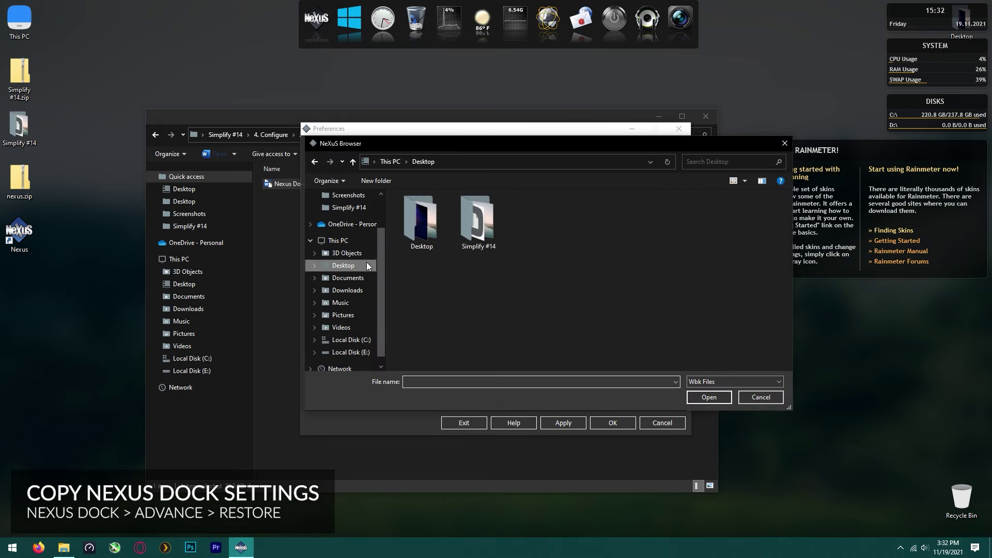
double_click(481, 243)
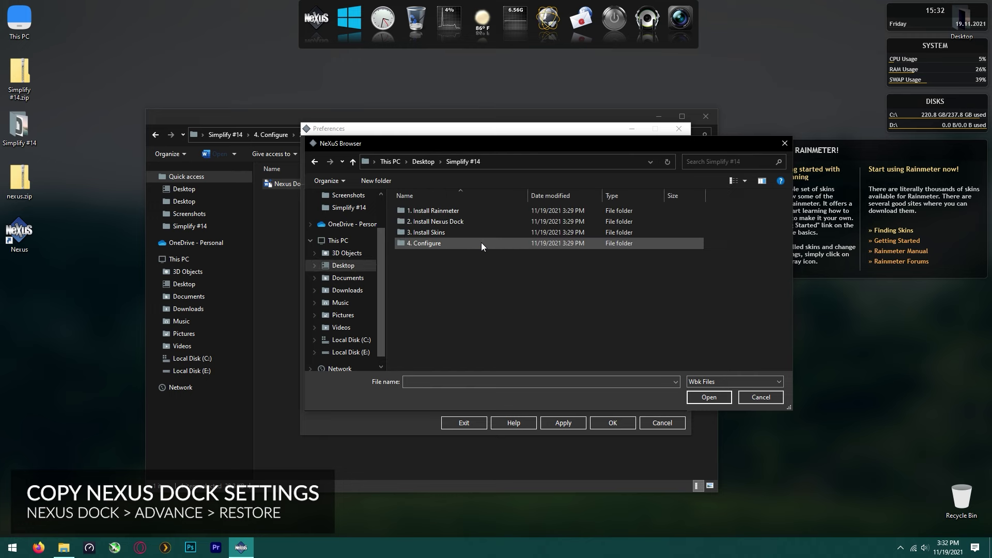
double_click(440, 244)
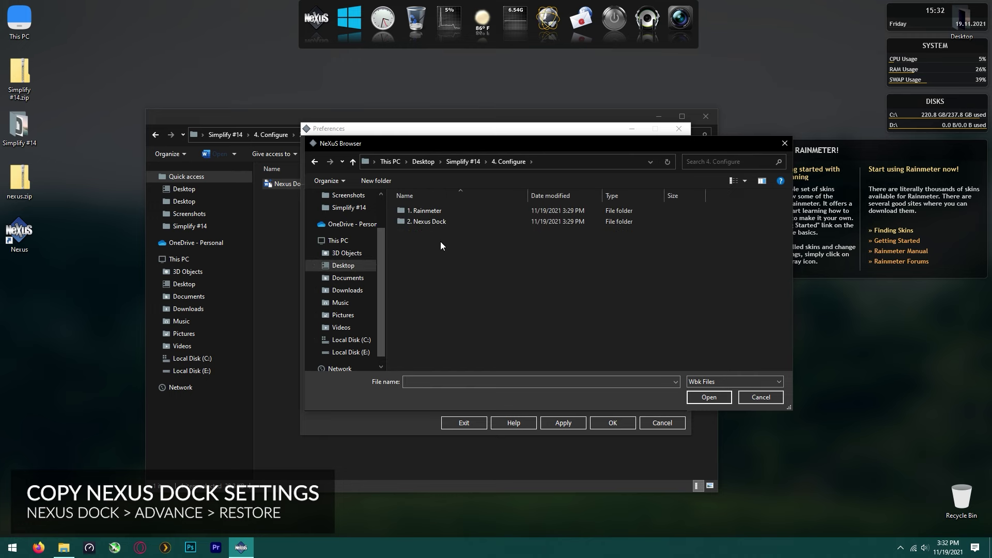
double_click(441, 225)
click(433, 213)
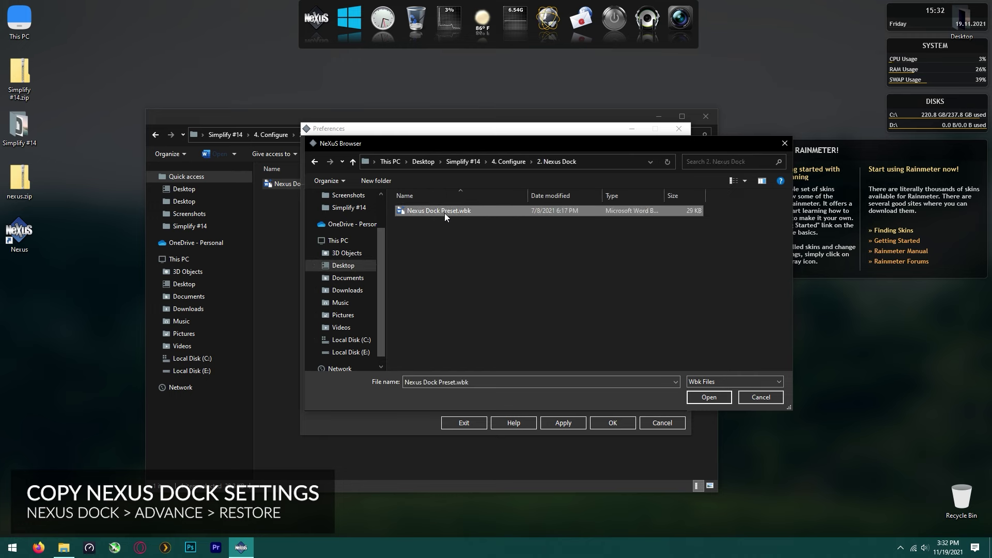
click(720, 395)
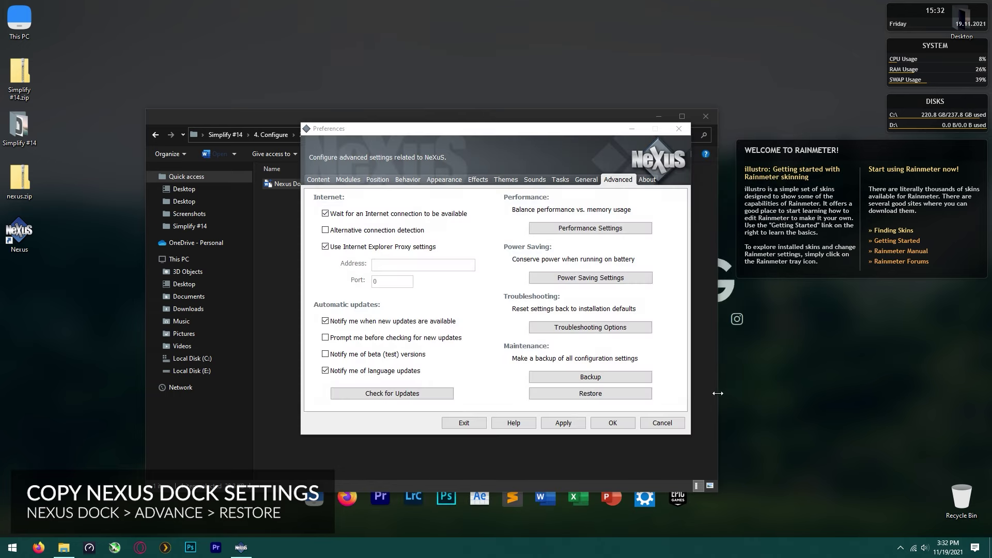
click(613, 423)
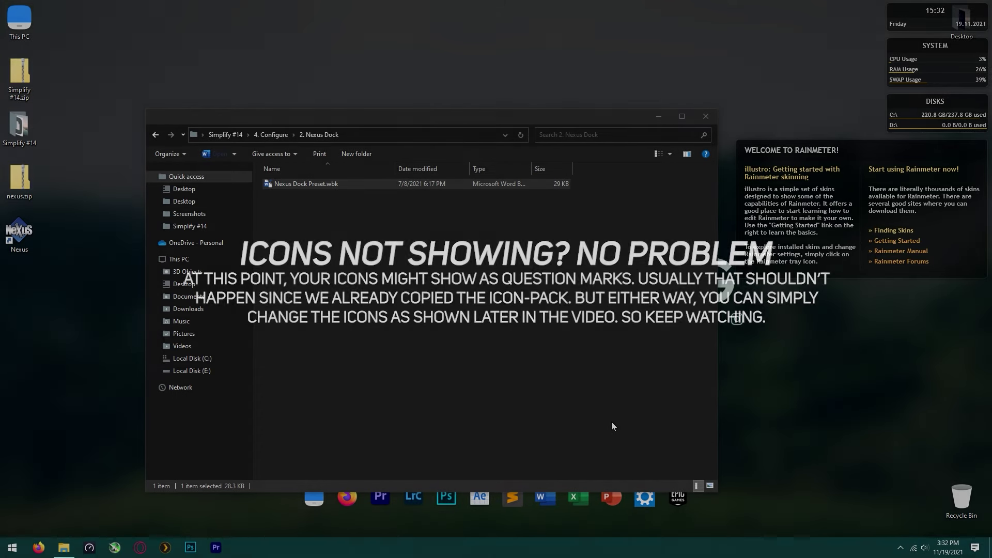
Set Wallpaper Guide.jpg from the Simplify #14 folder as the desktop background and minimize the folder window
click(270, 135)
drag(303, 119, 301, 85)
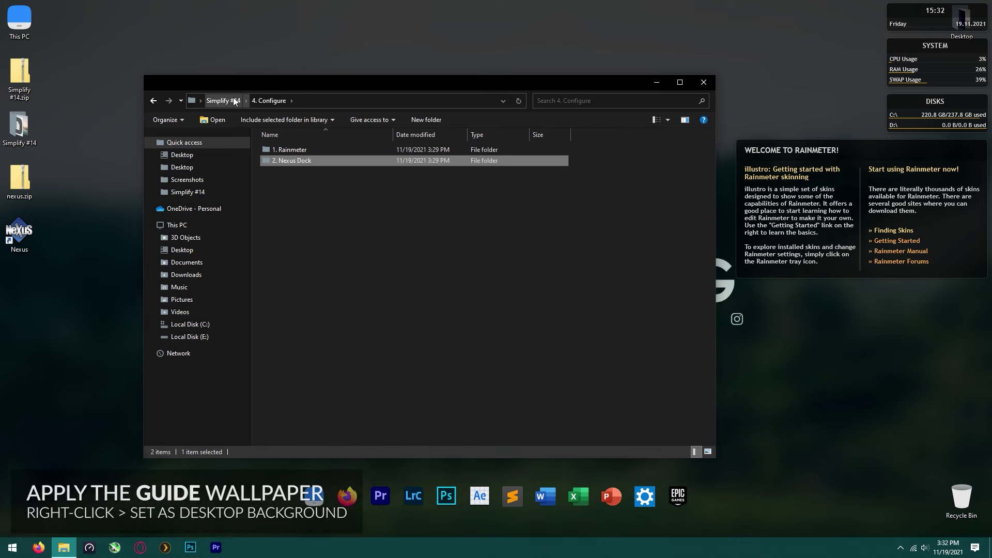
click(223, 100)
click(319, 207)
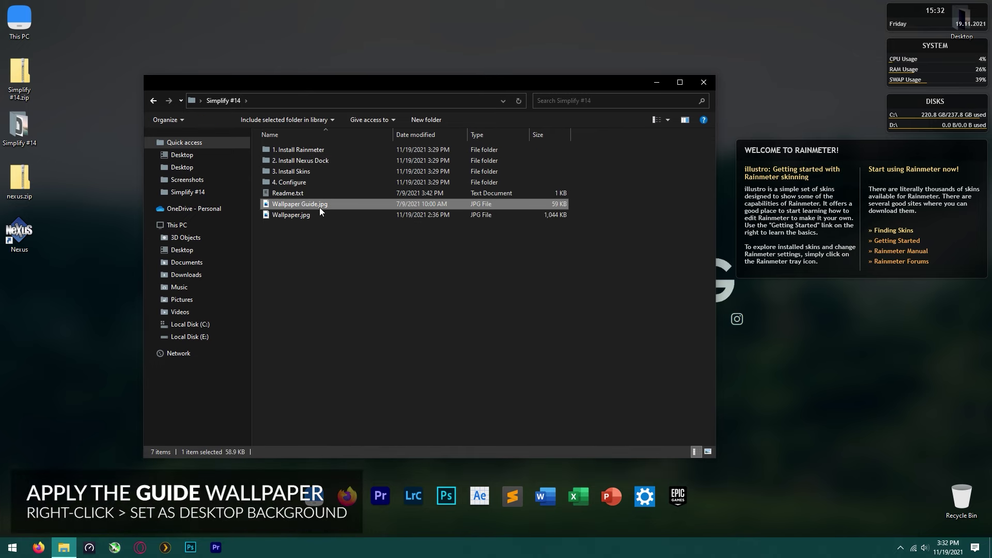
right_click(333, 203)
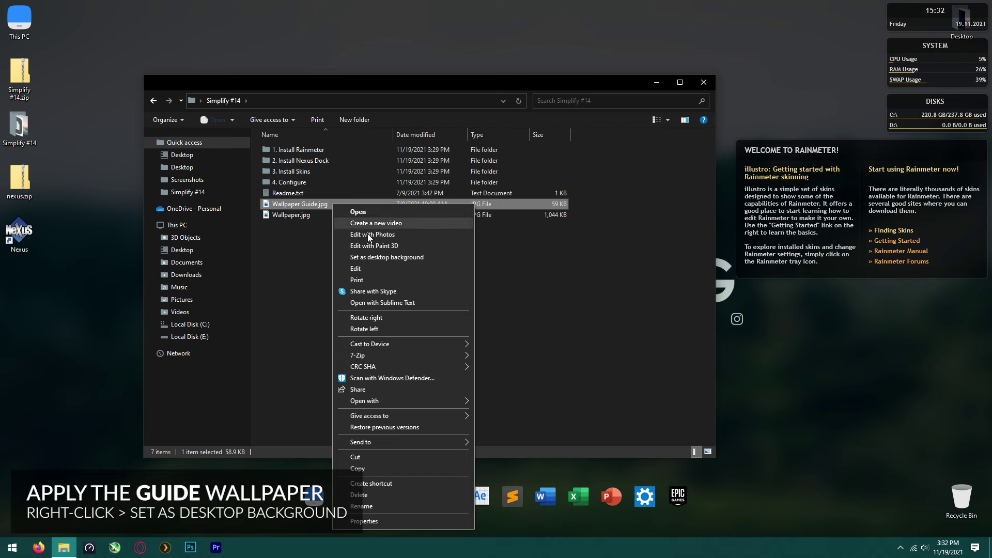
click(401, 255)
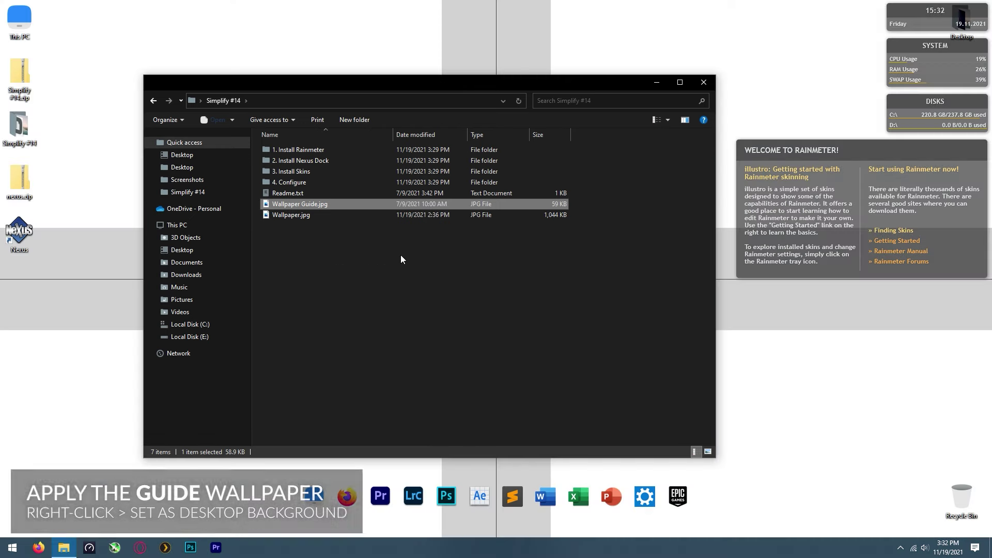
click(652, 84)
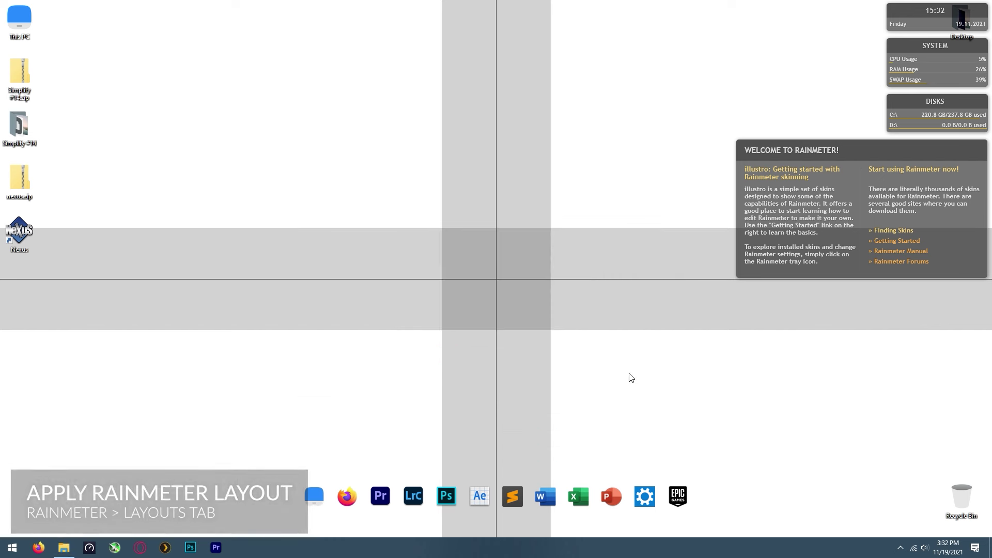
Refresh all Rainmeter skins, load the saved layout Simplify #14 (1080p), and keep the date skin positioned on the wallpaper's centre guides
click(900, 548)
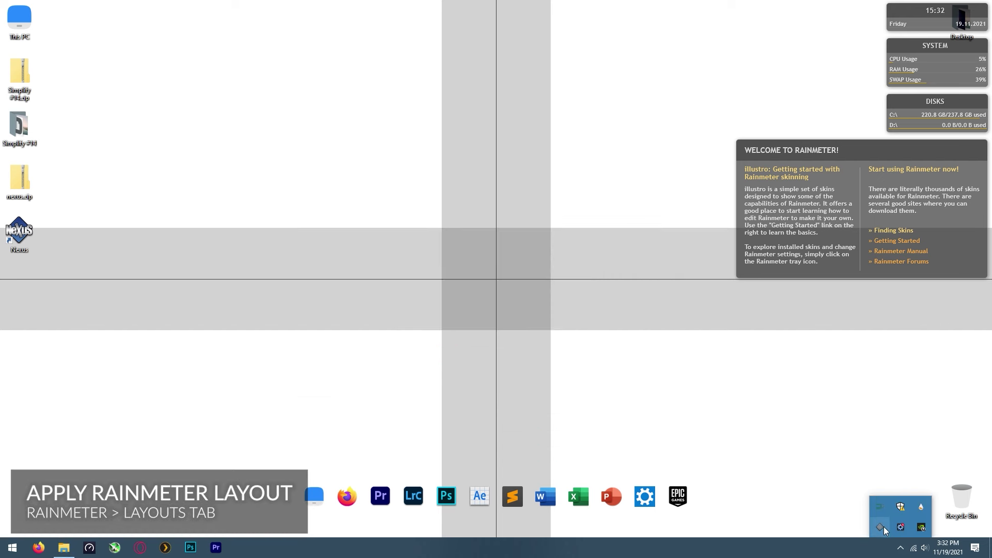
click(922, 507)
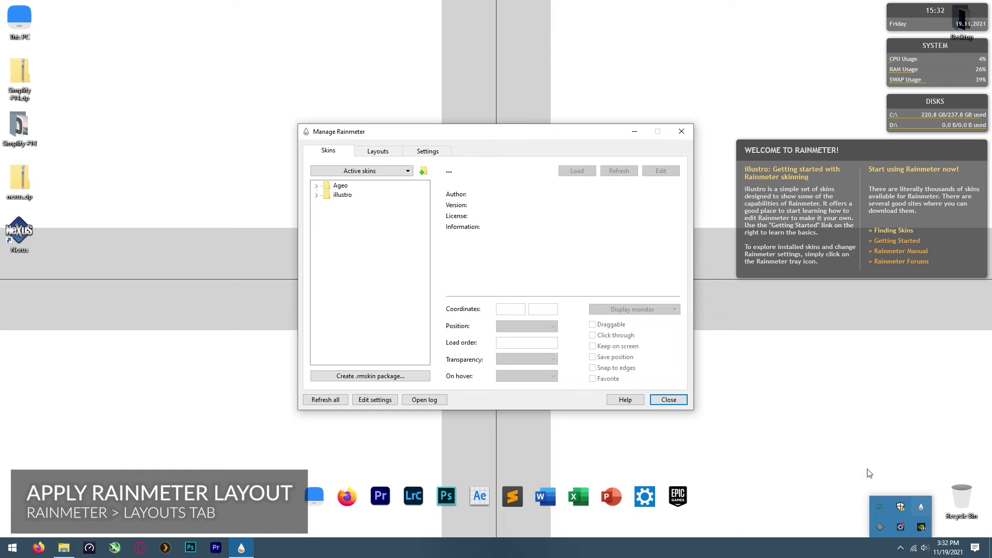
click(394, 152)
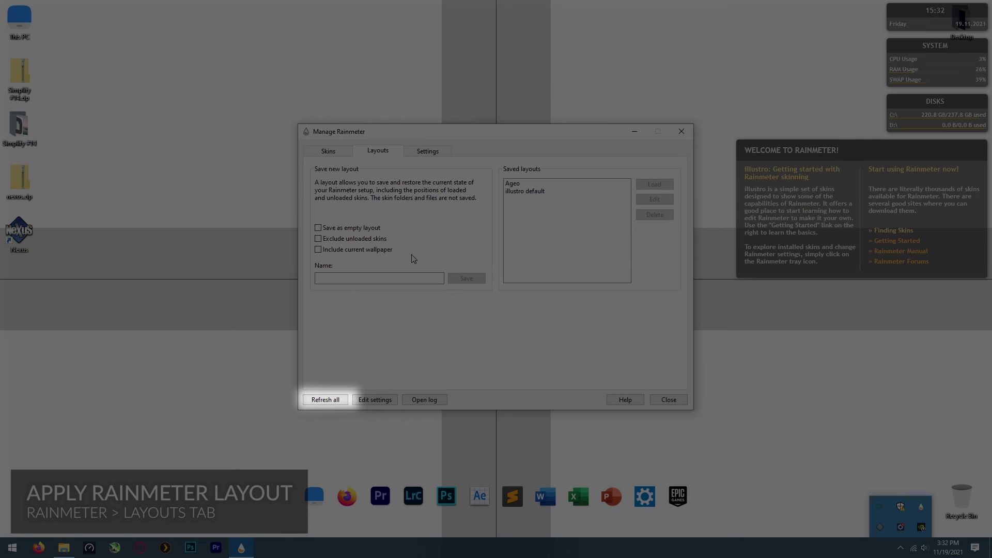
click(325, 400)
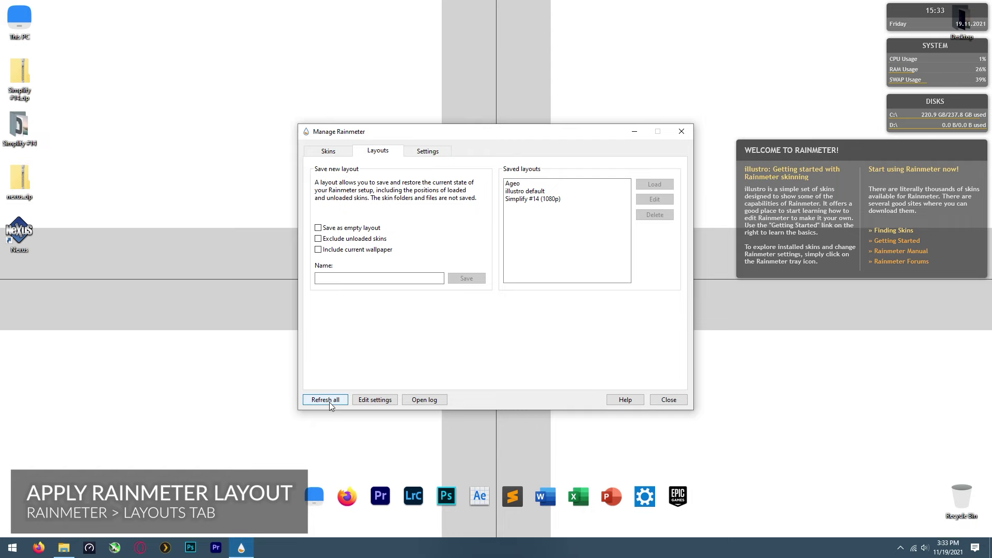
click(561, 200)
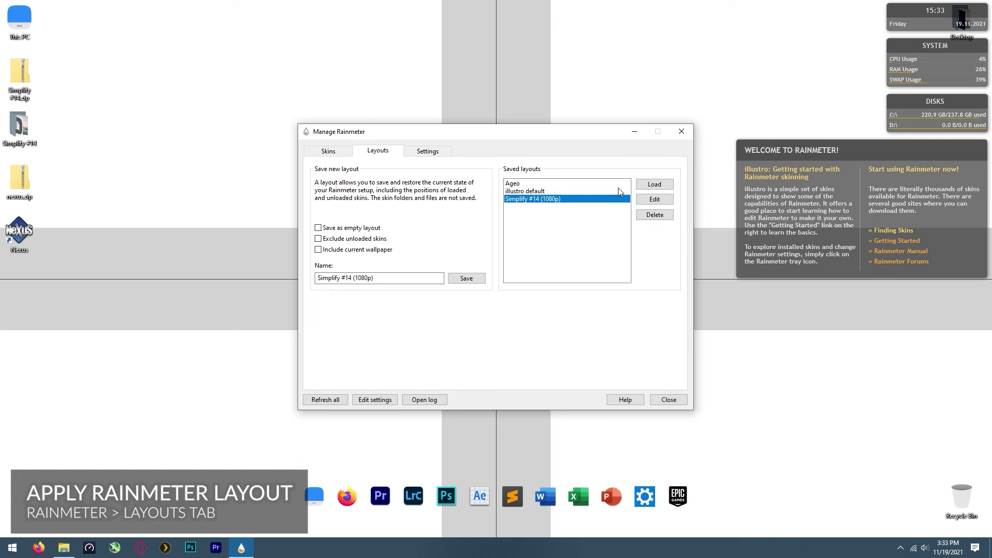
click(646, 184)
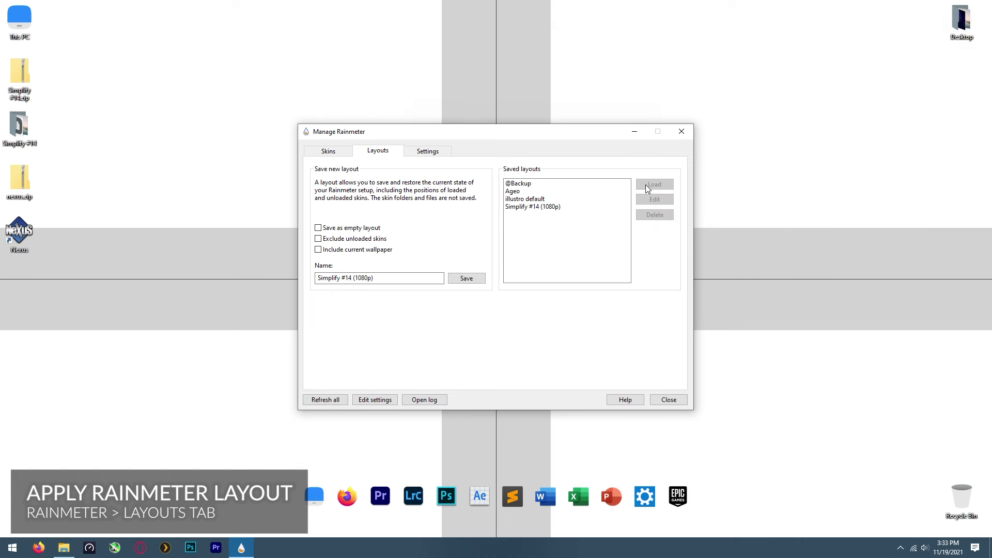
click(668, 400)
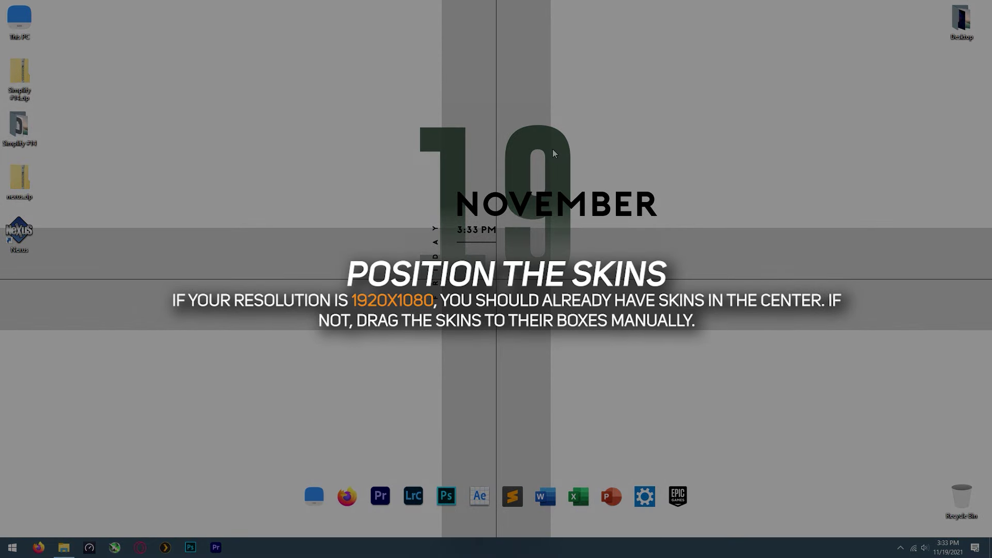
mouse_move(551, 150)
mouse_down()
mouse_move(593, 110)
mouse_move(533, 106)
mouse_move(563, 155)
mouse_move(553, 151)
mouse_up()
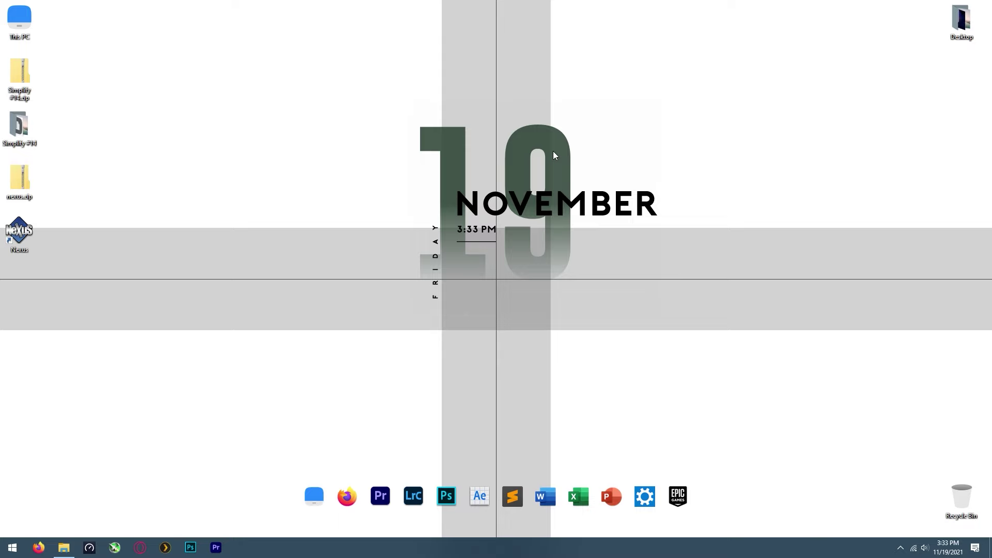
Set Wallpaper.jpg from the Simplify #14 folder as the desktop background and close the folder window
click(64, 549)
click(292, 216)
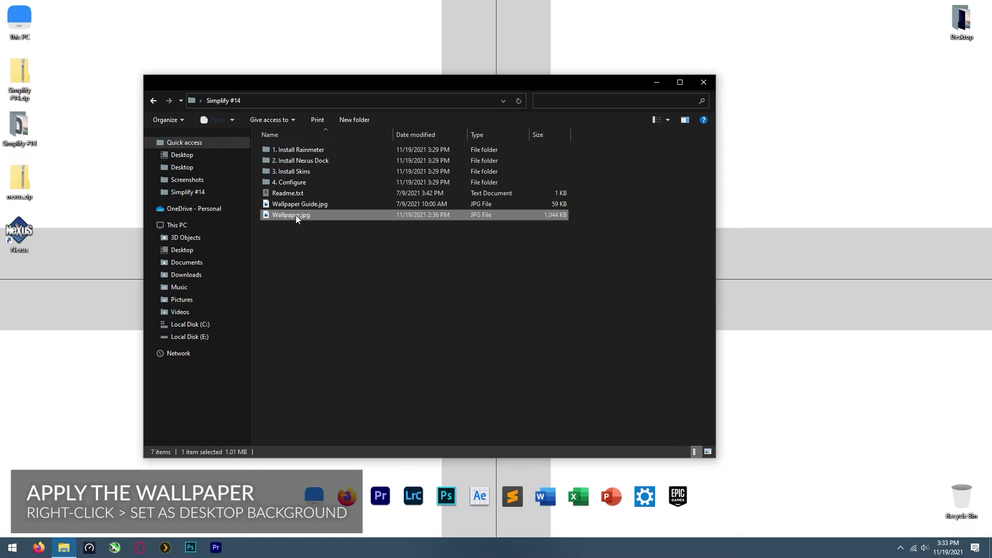
right_click(325, 216)
click(370, 267)
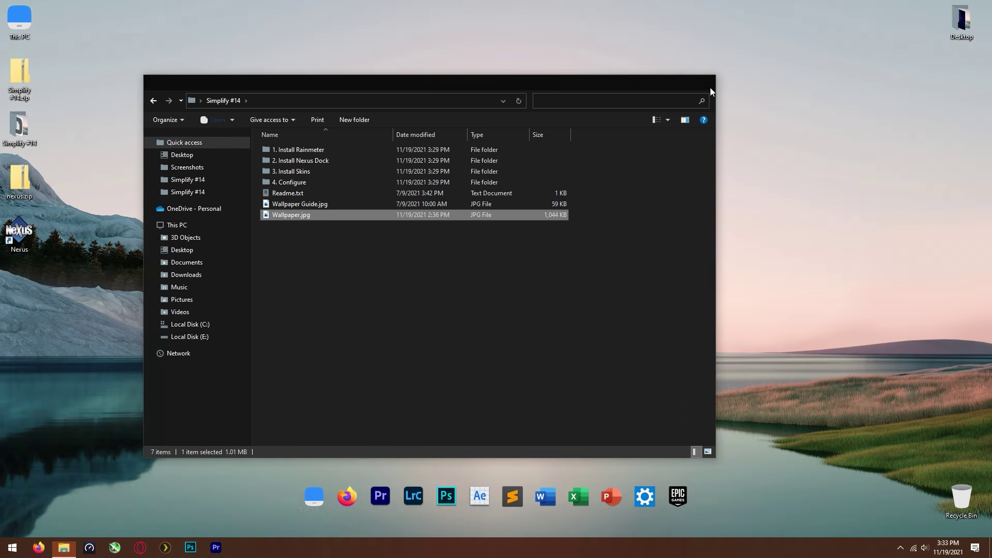
click(709, 88)
Hide all desktop icons
right_click(221, 158)
mouse_move(254, 166)
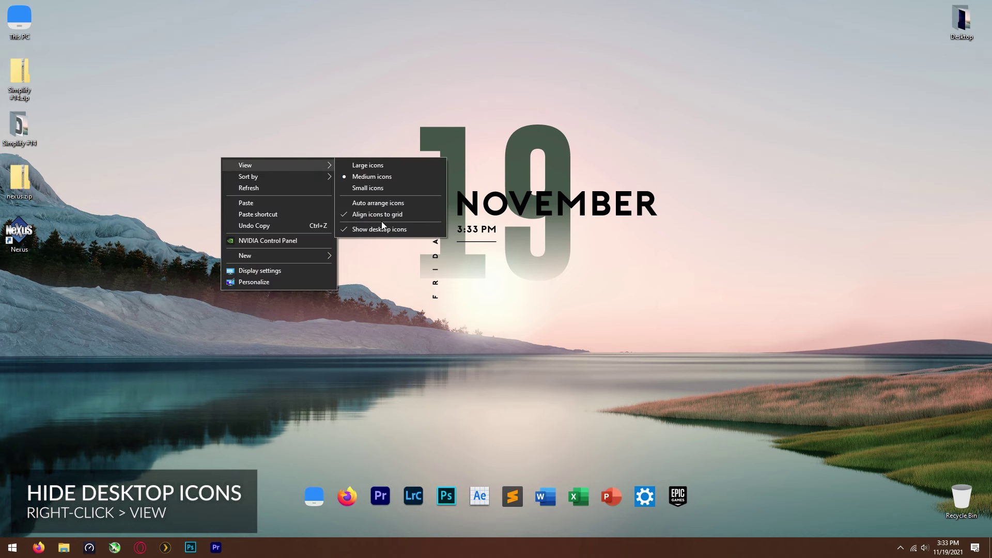
click(401, 229)
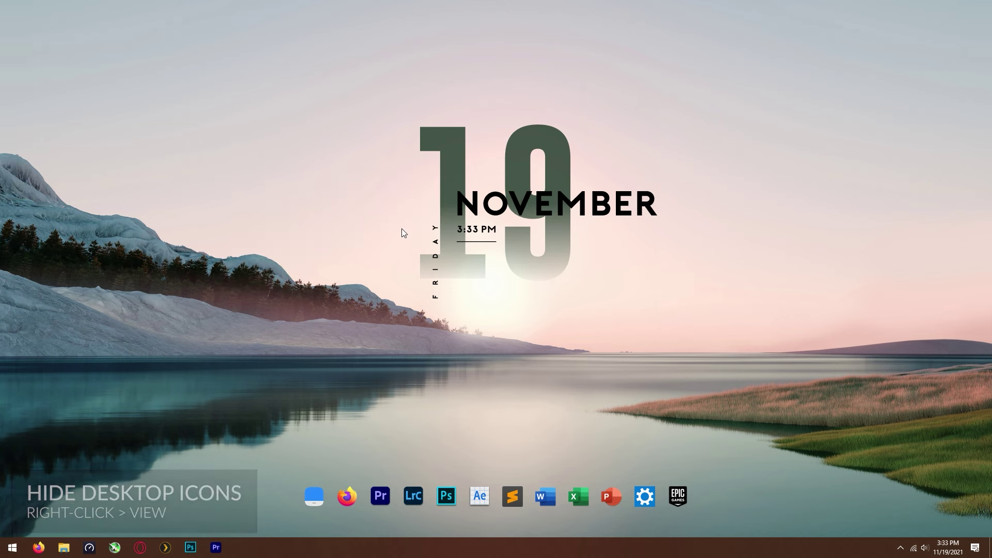
Turn on automatic hiding of the taskbar in desktop mode and close Settings
right_click(420, 555)
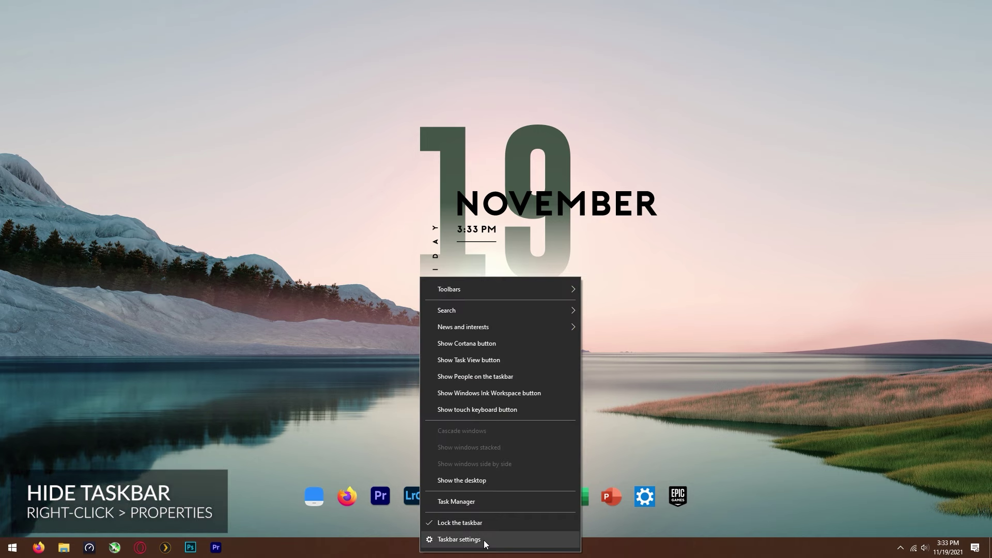
click(459, 539)
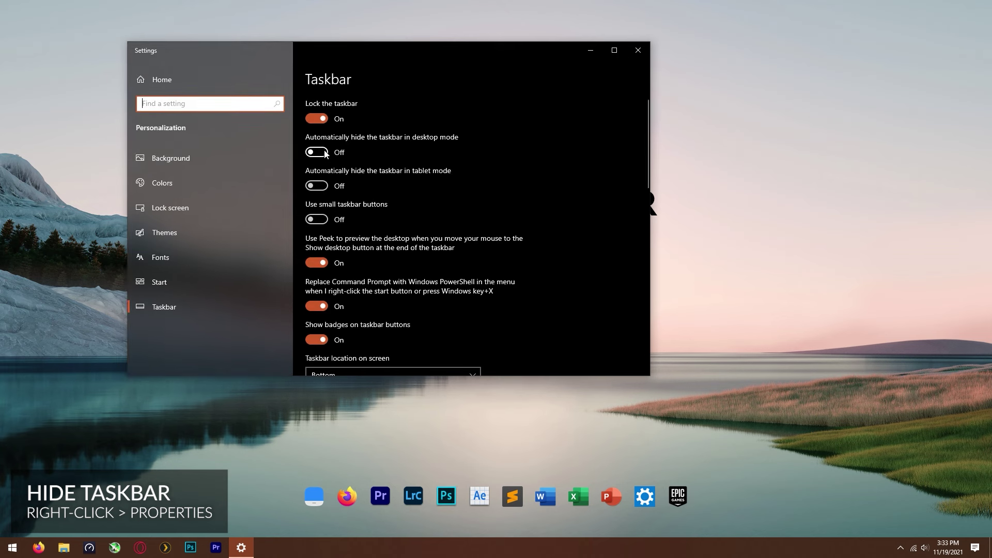
click(318, 152)
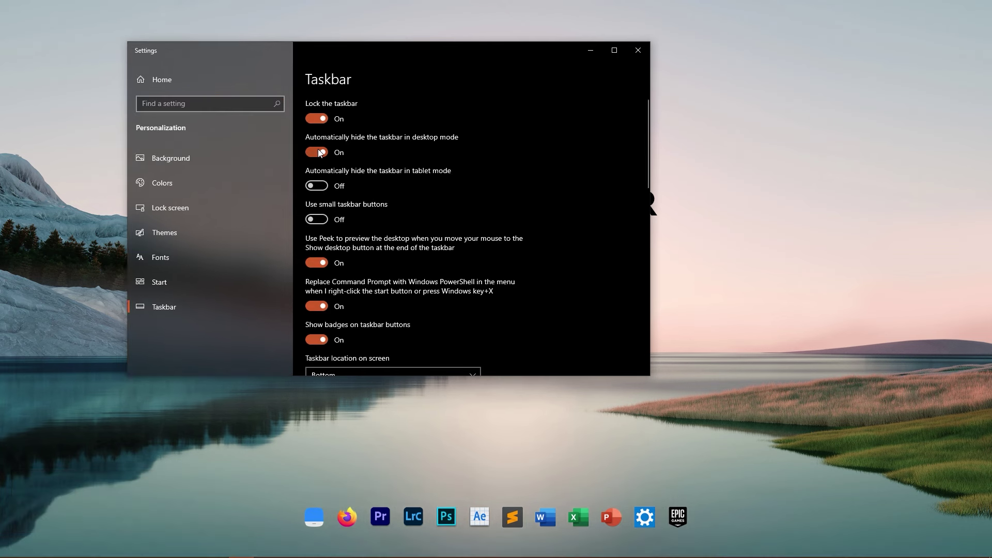
click(638, 54)
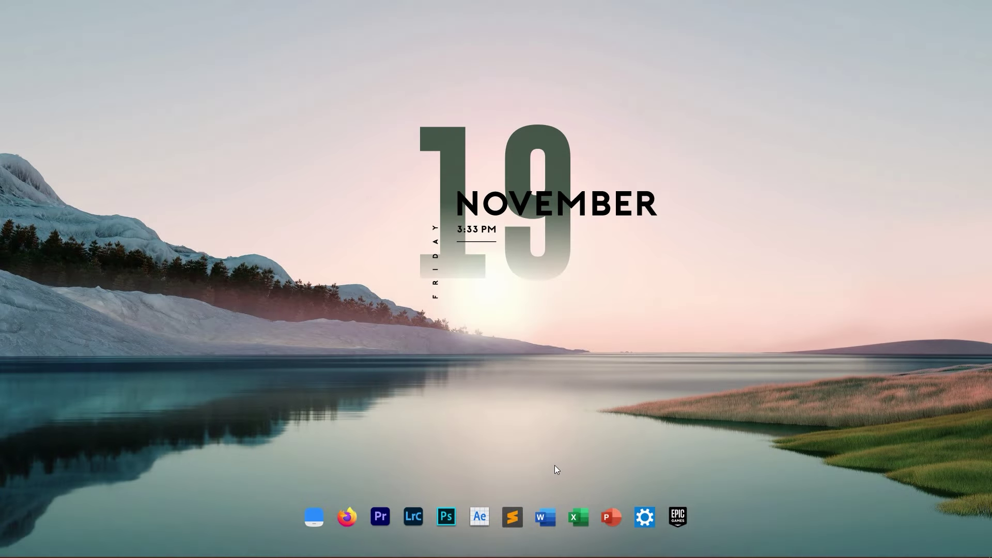
Remove the Sublime Text icon from the Nexus dock
right_click(509, 520)
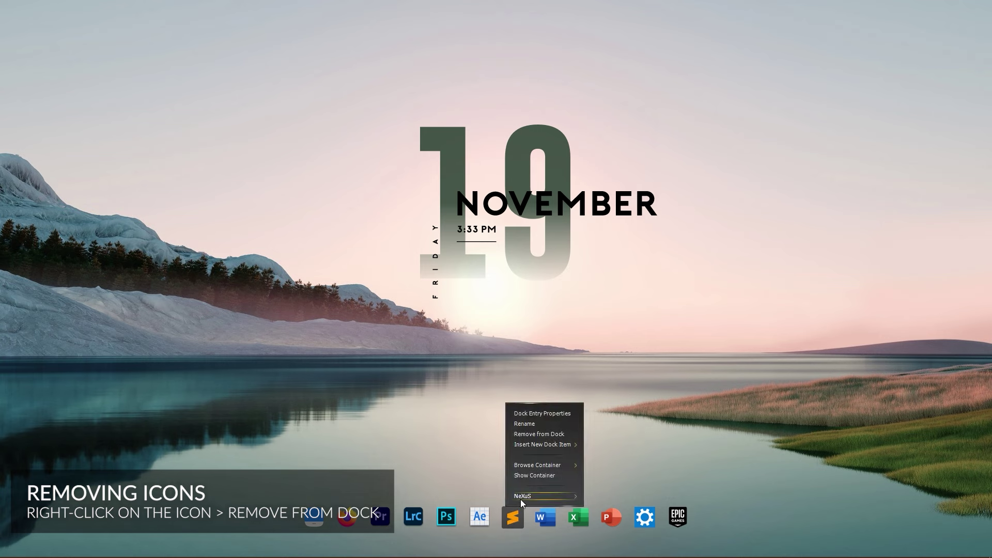
click(544, 434)
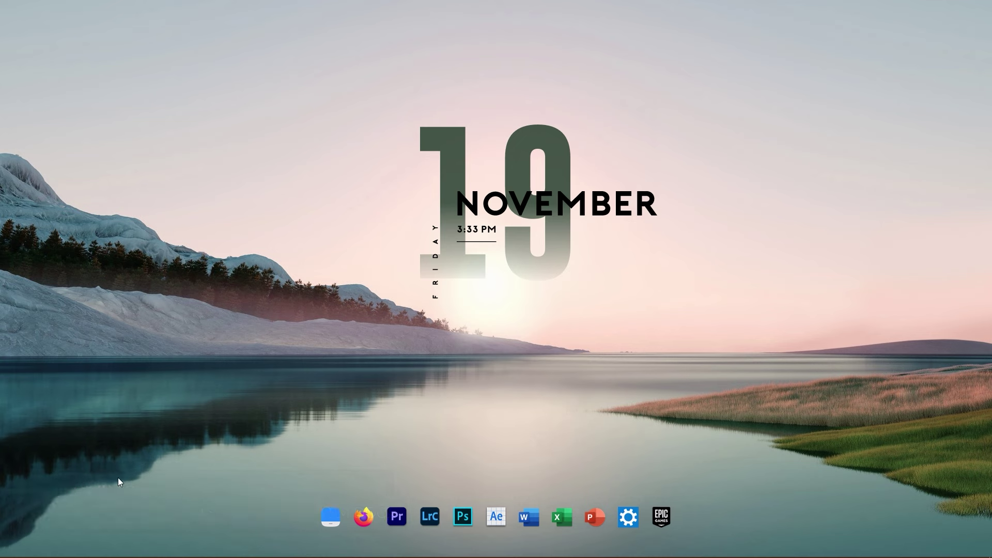
Find the Sublime Text 3 shortcut's file location and add the shortcut to the dock between After Effects and Word
key(super)
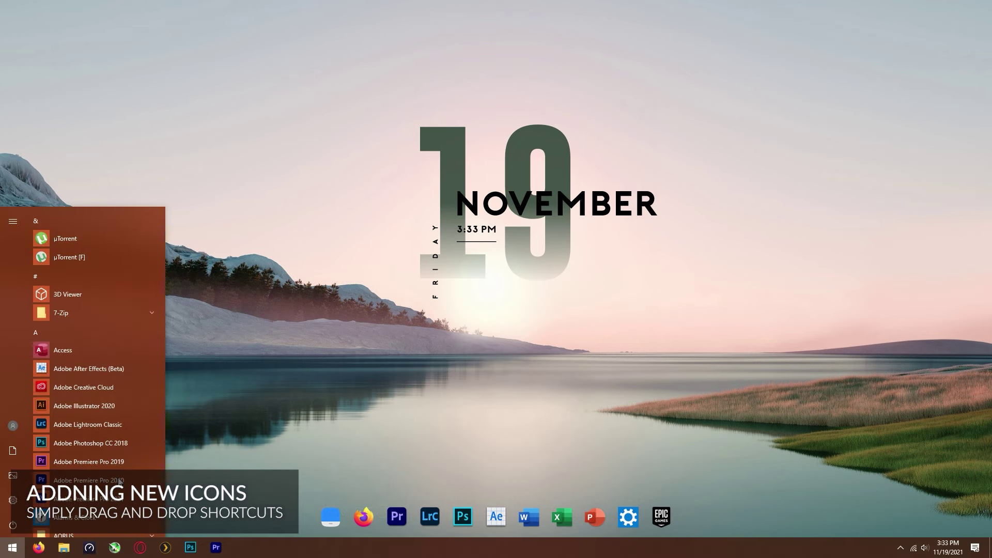
text(subli)
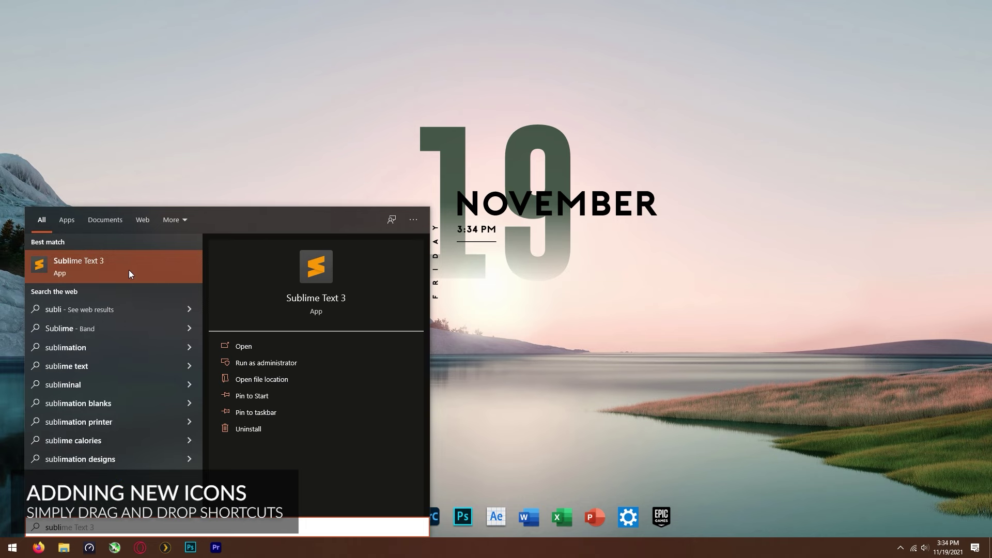
click(262, 379)
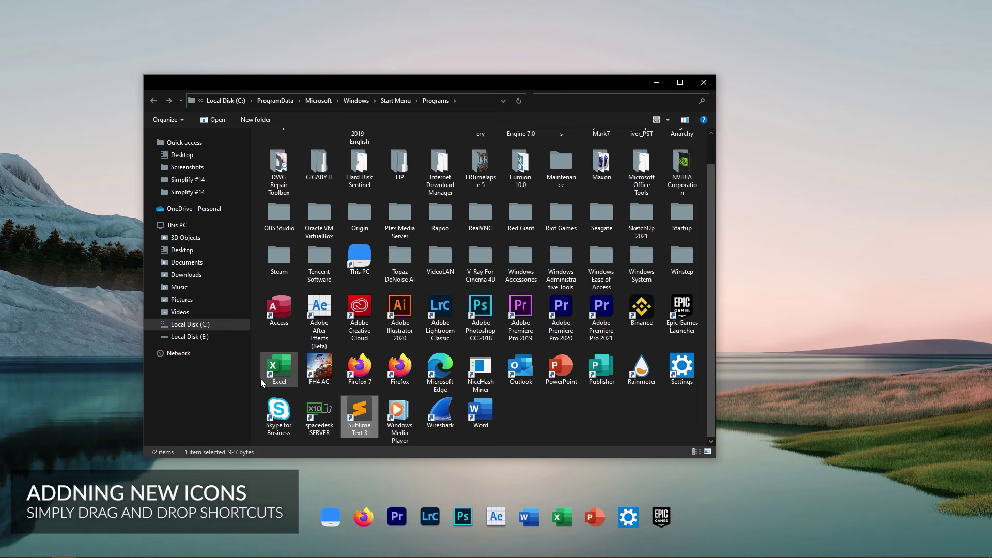
drag(355, 411, 528, 517)
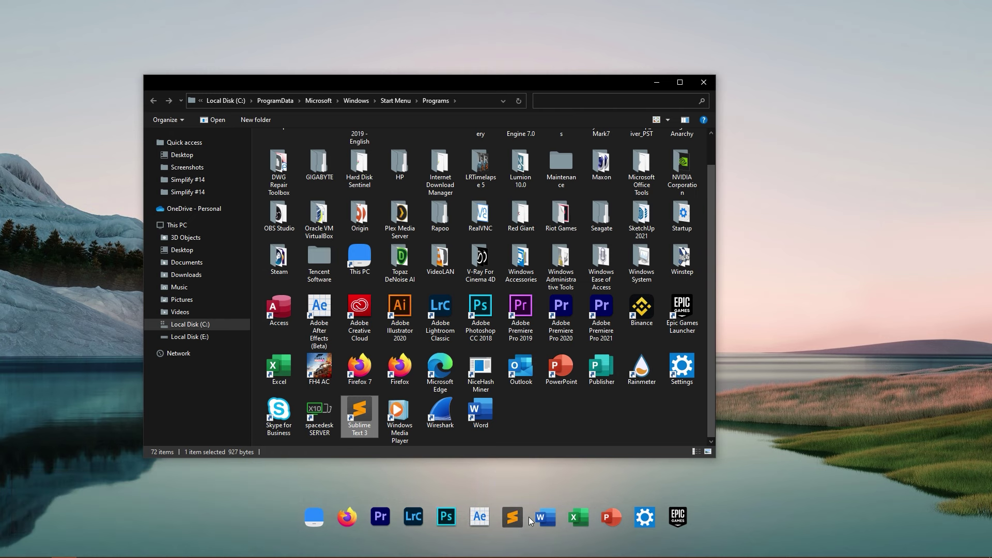
click(700, 84)
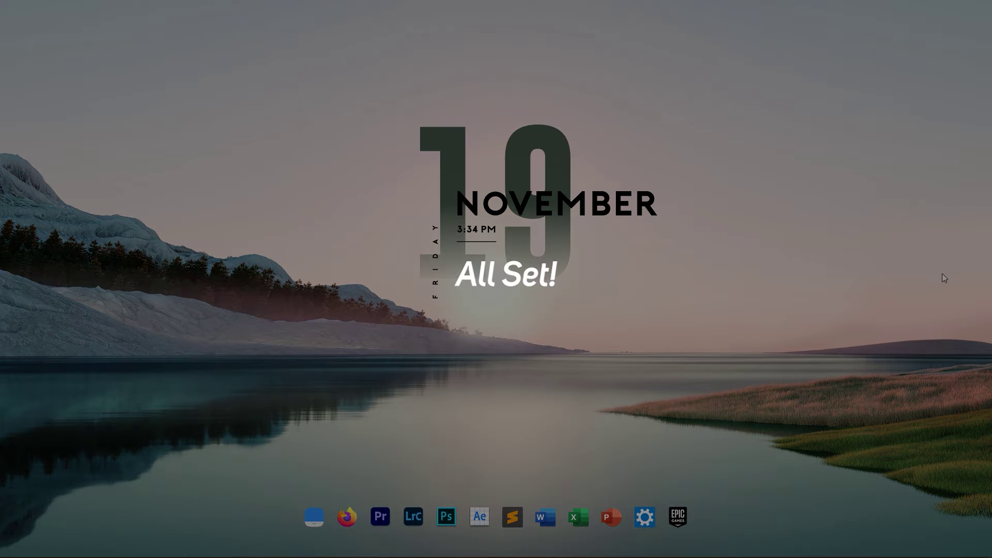